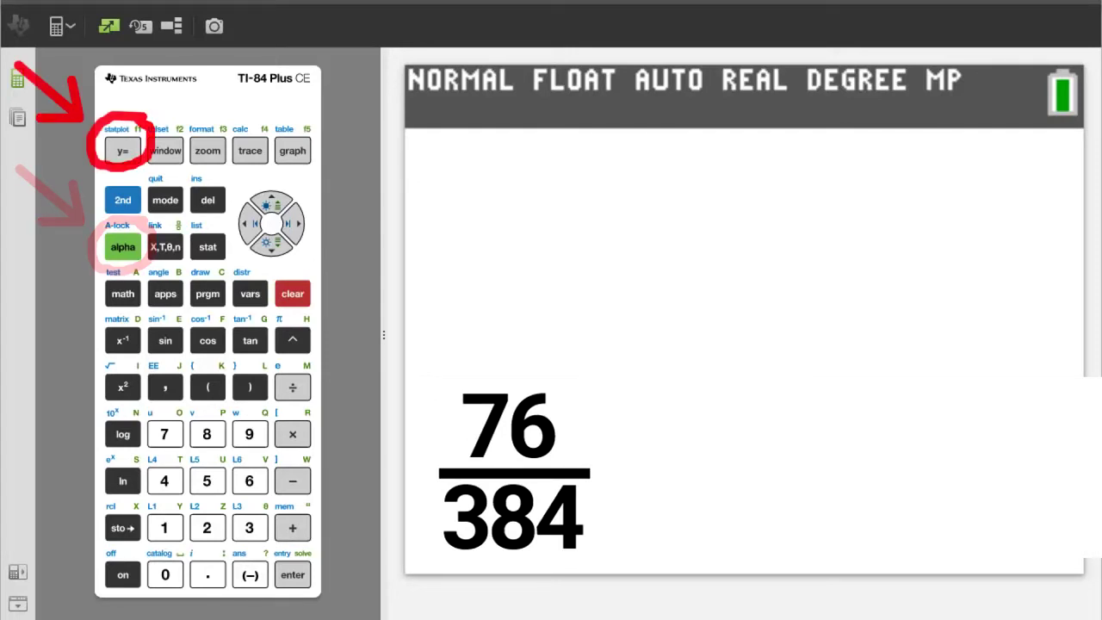
Key 76 over 384 into the n/d fraction template and evaluate it to 19/96.
left_click(123, 249)
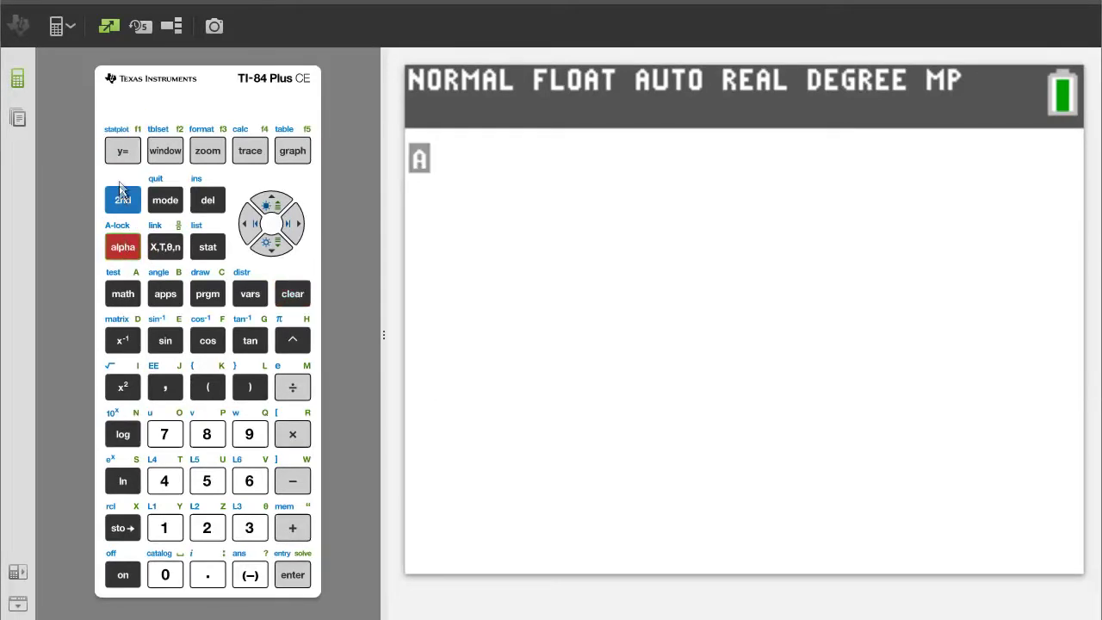
left_click(121, 152)
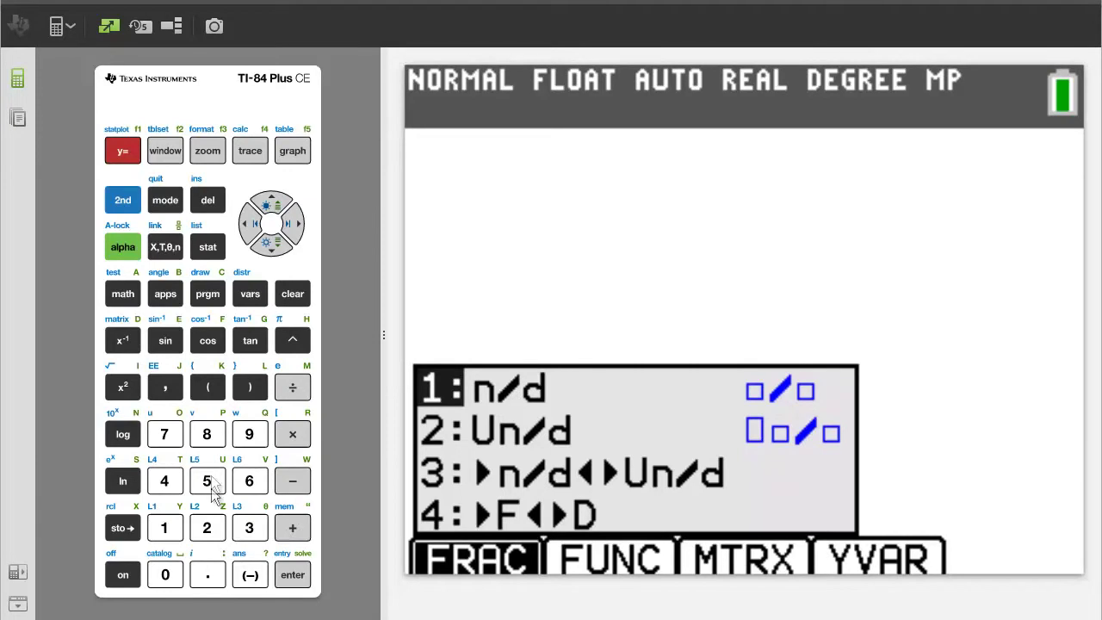
left_click(167, 528)
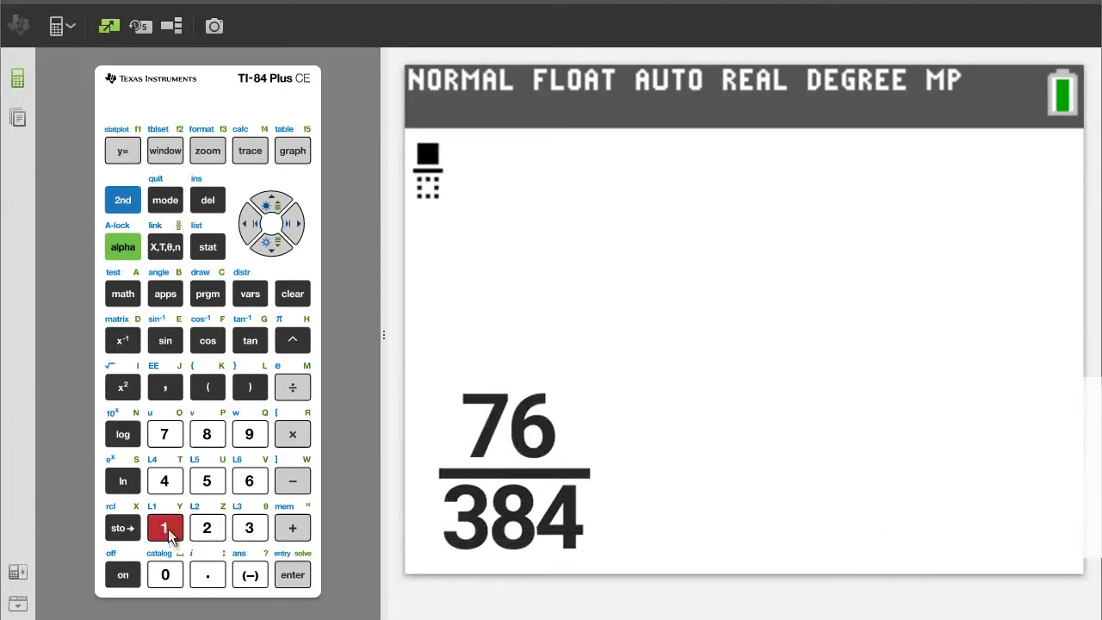
left_click(165, 435)
left_click(248, 481)
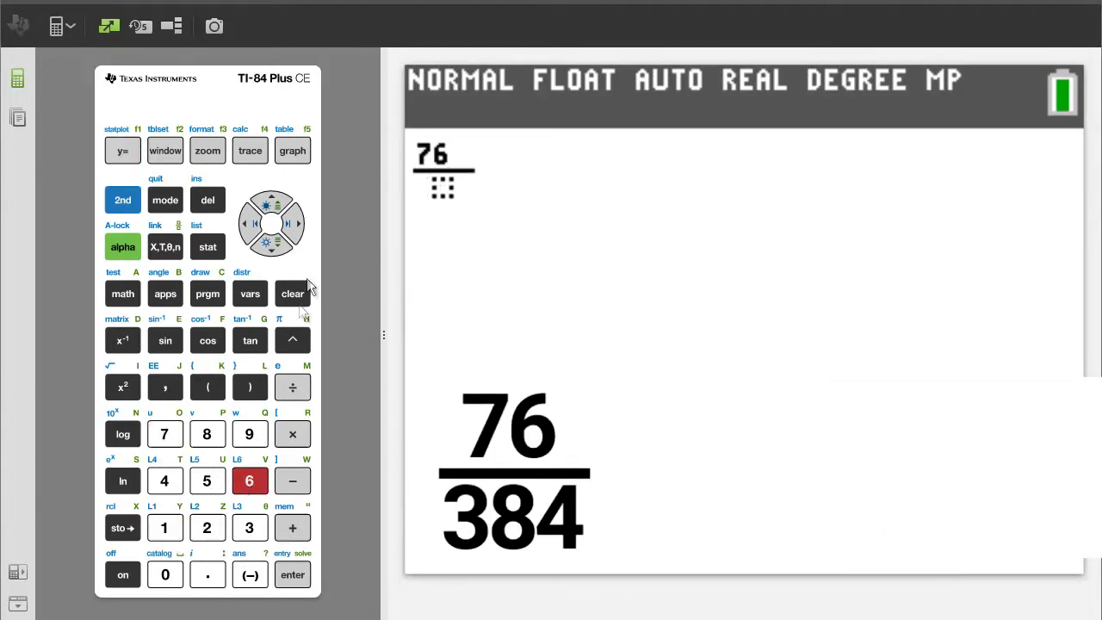
left_click(296, 224)
left_click(249, 527)
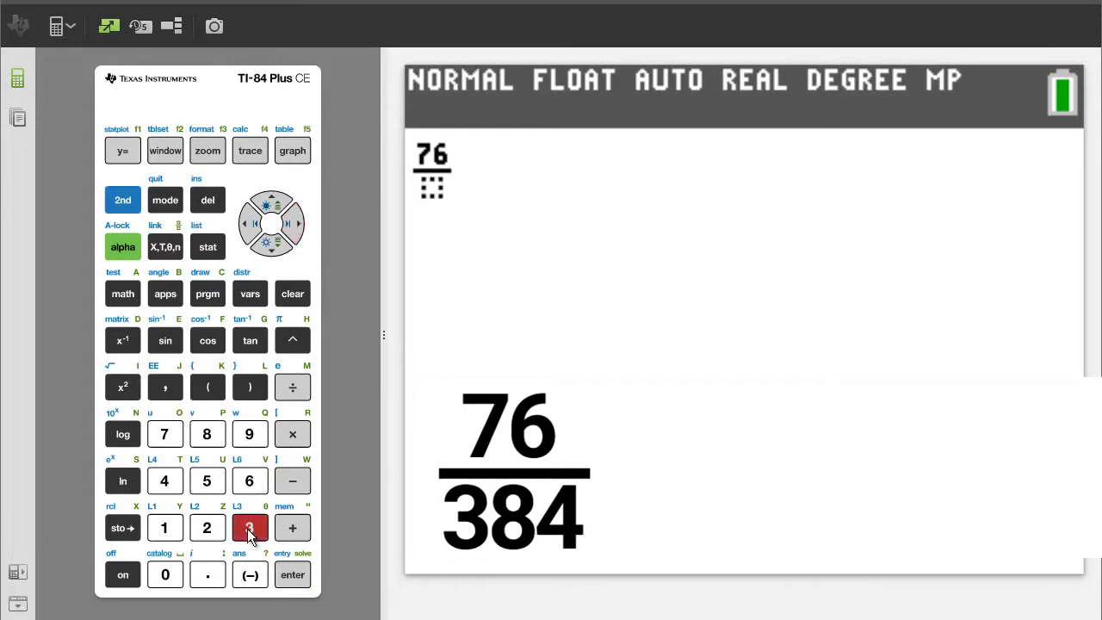
left_click(208, 434)
left_click(165, 481)
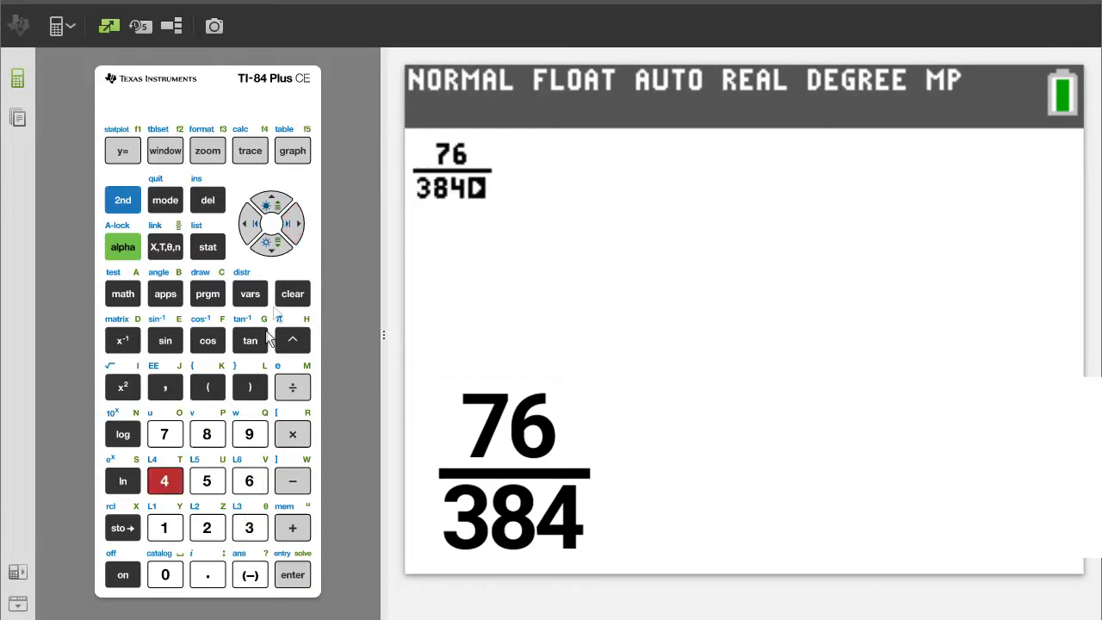
left_click(298, 224)
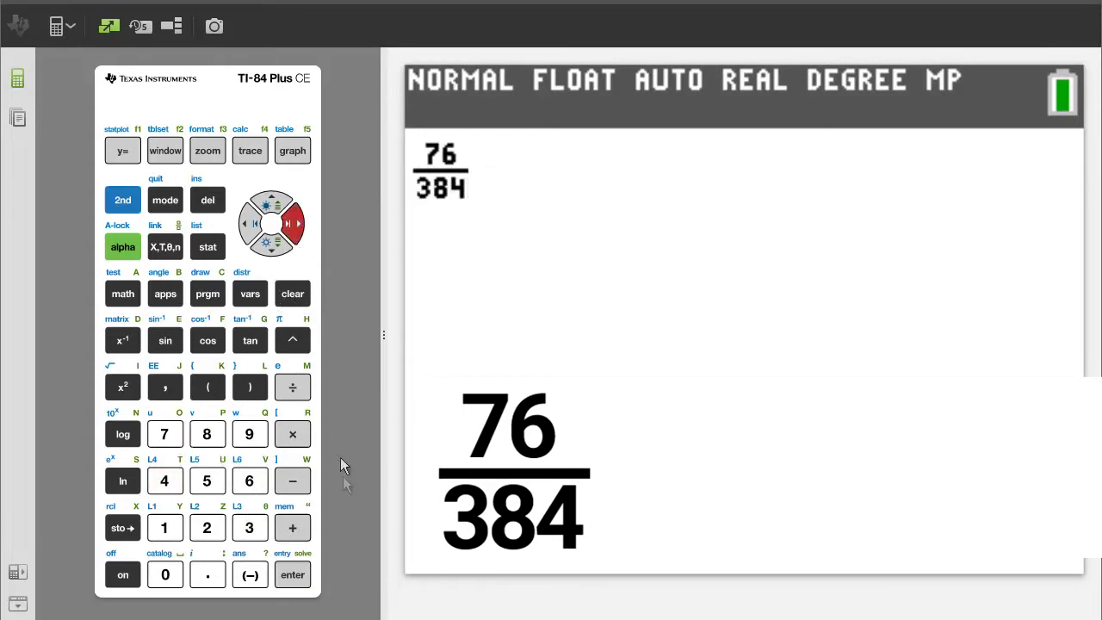
left_click(292, 575)
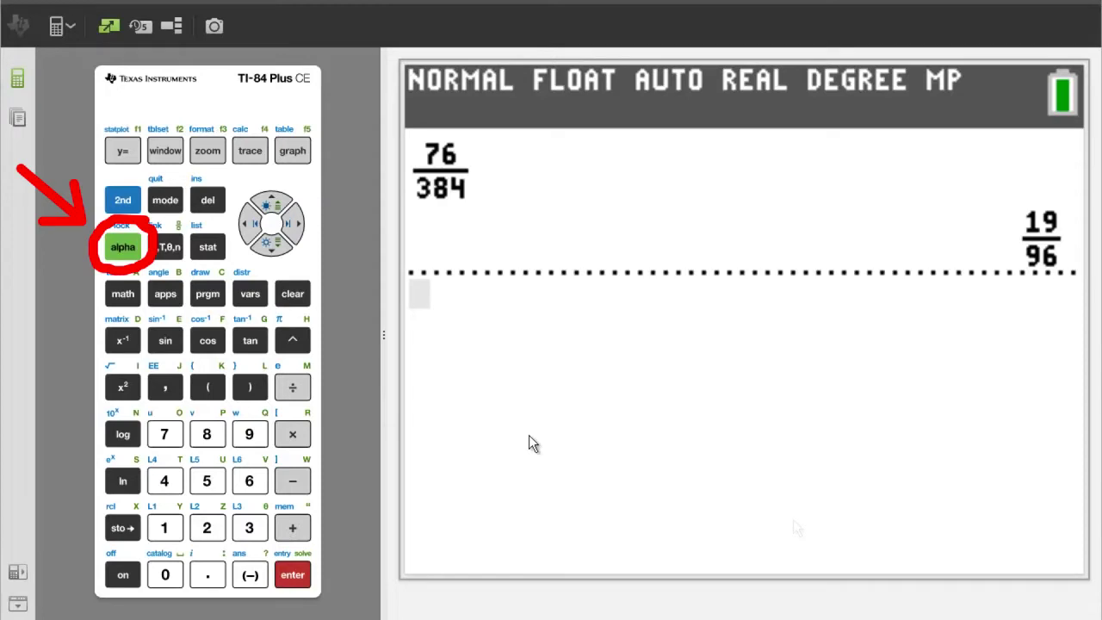
Apply Ans►F◄►D to show 19/96 as 0.1979166667, then clear the home screen.
left_click(108, 248)
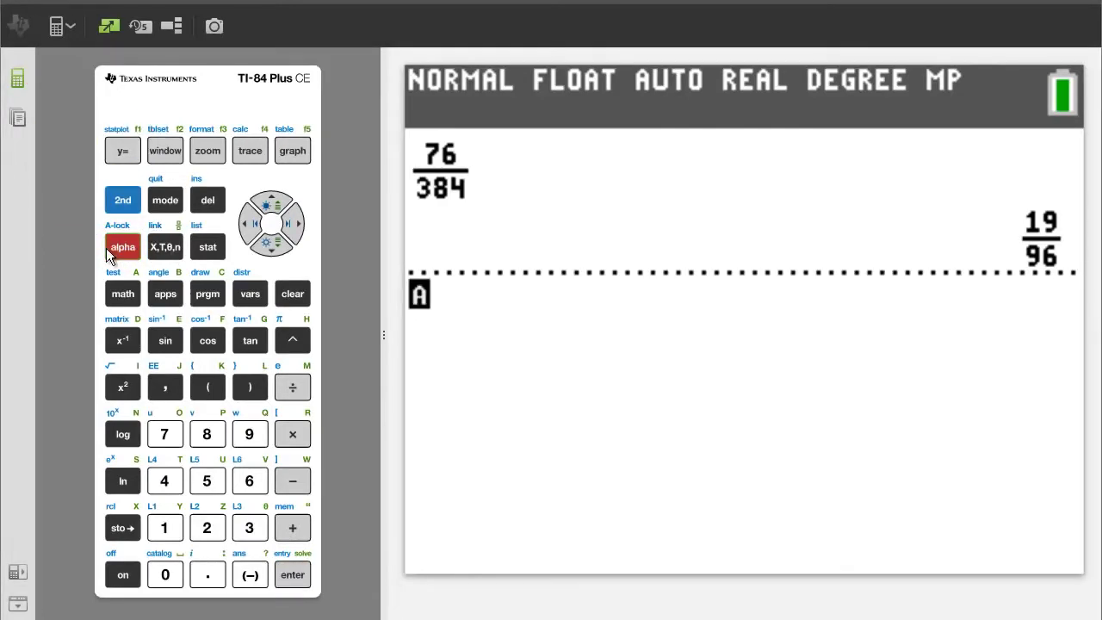
left_click(116, 163)
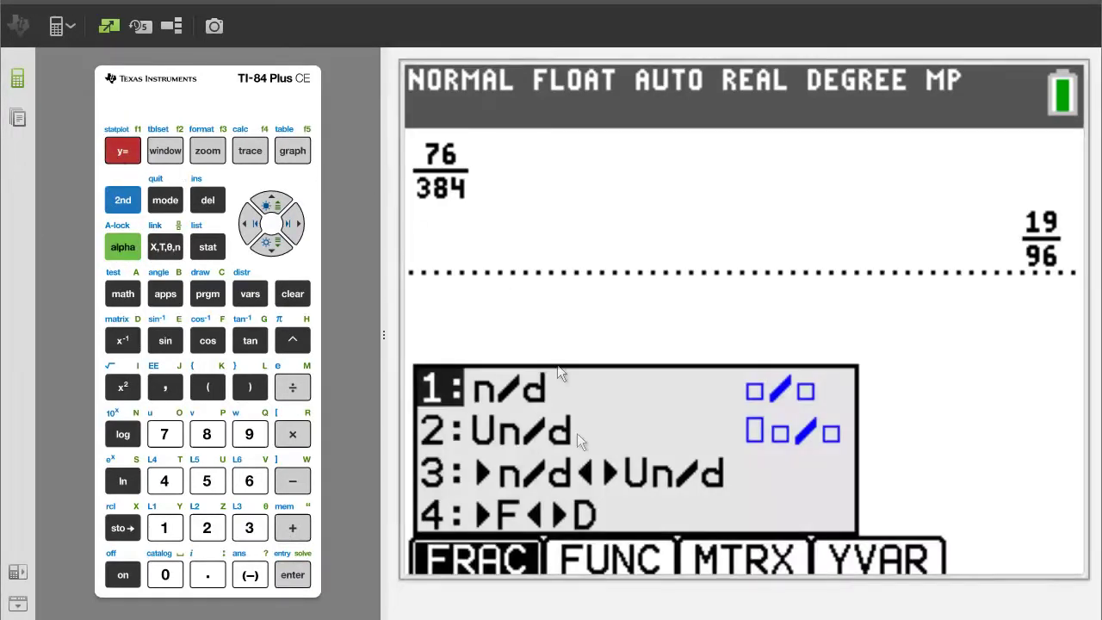
left_click(173, 485)
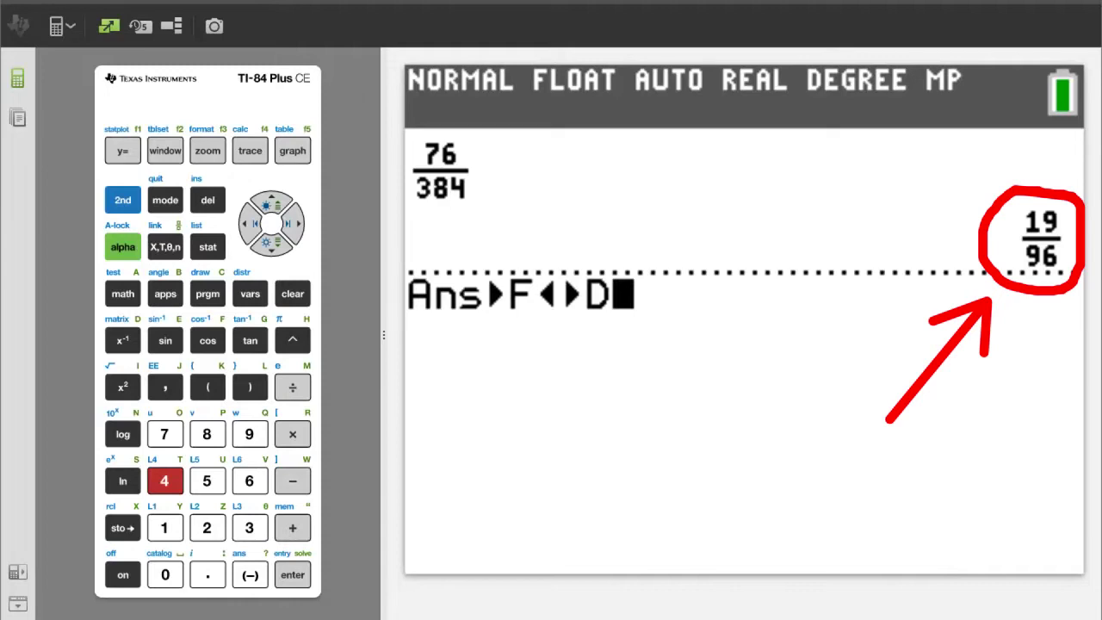
left_click(292, 575)
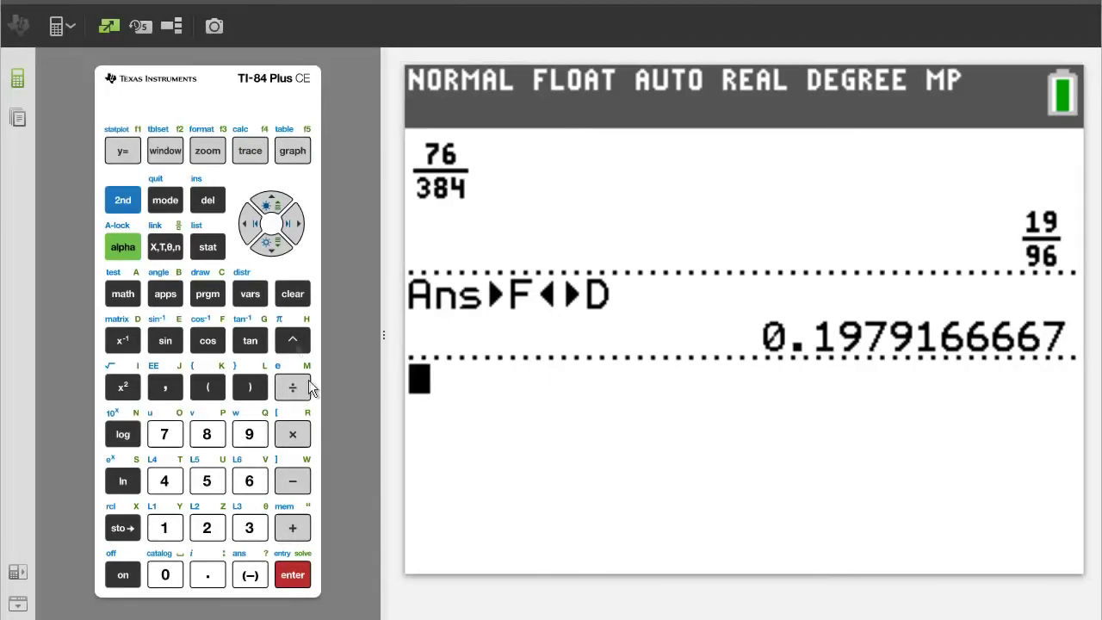
left_click(291, 297)
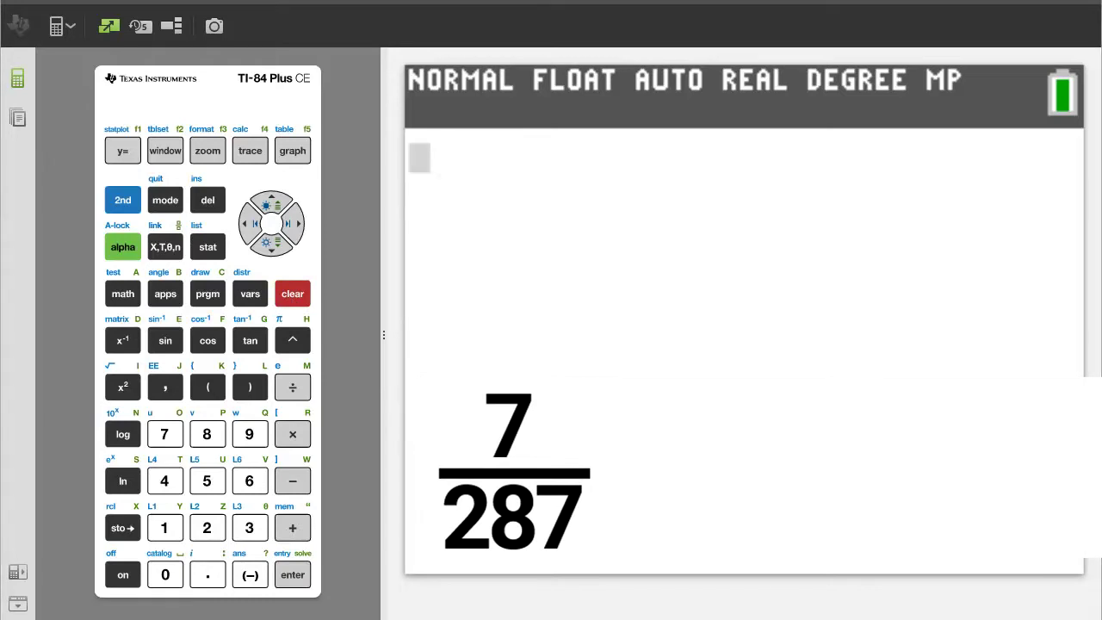
Key 7 over 287 into the n/d template, evaluate it to 1/41, and clear the screen.
left_click(128, 249)
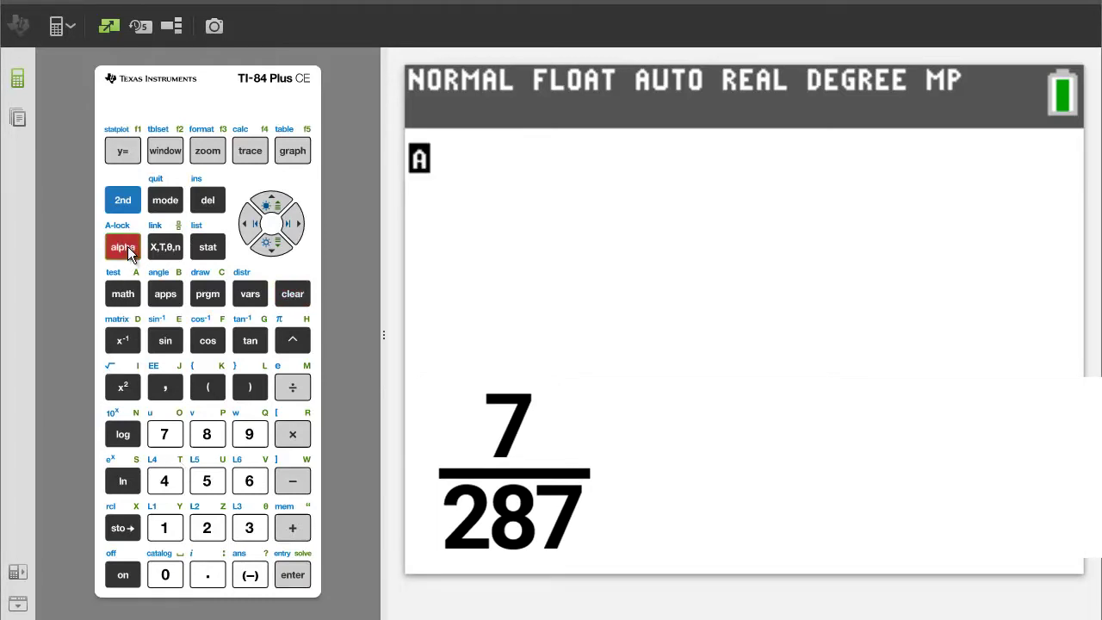
left_click(111, 154)
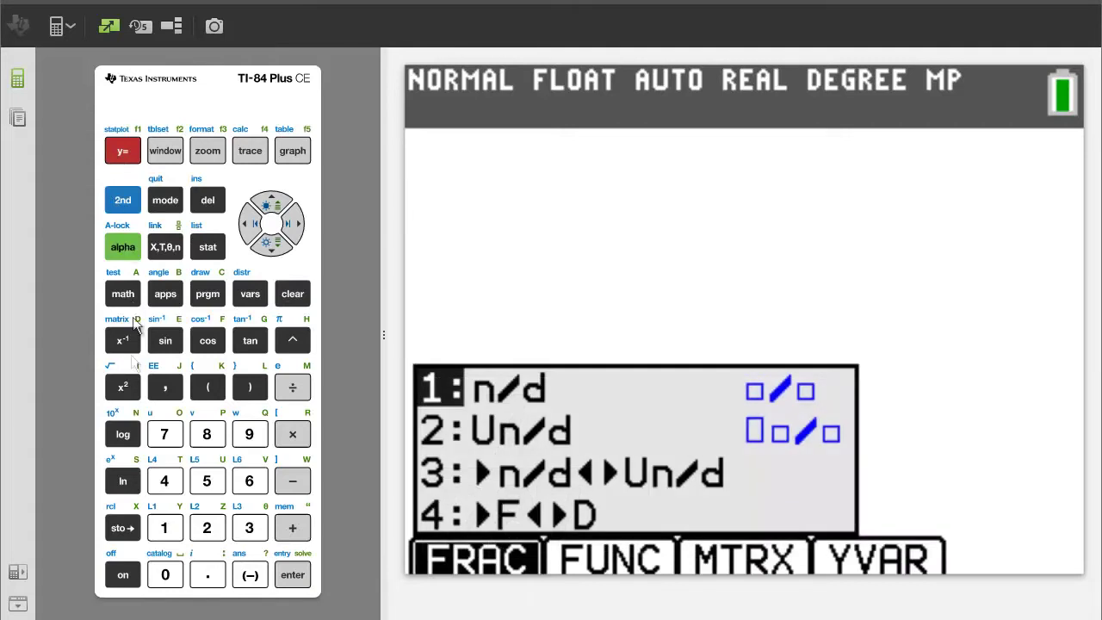
left_click(170, 528)
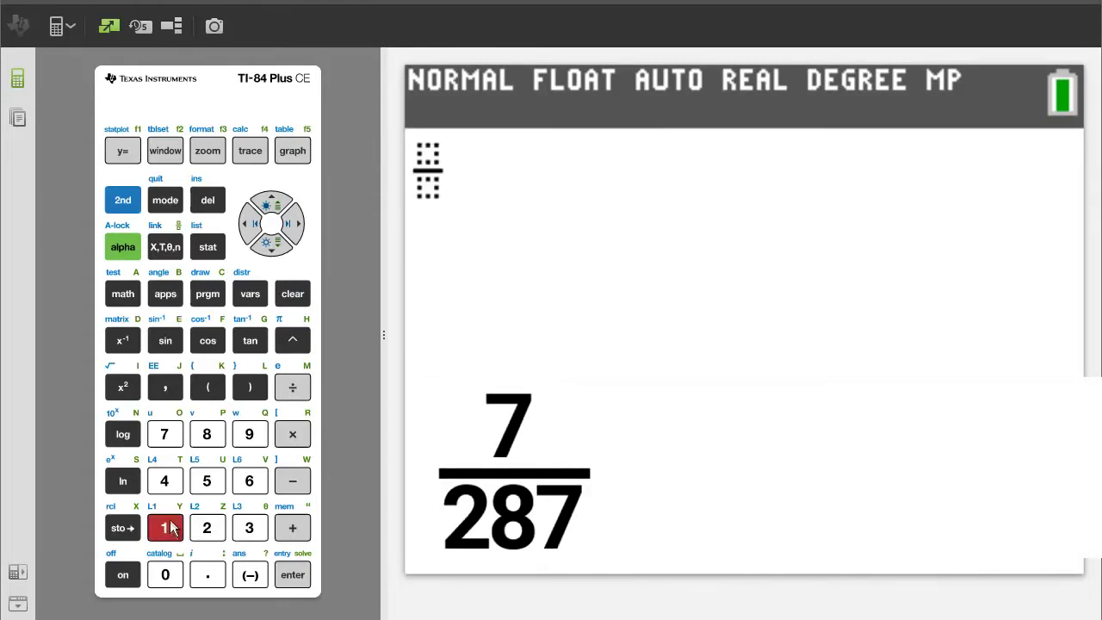
left_click(167, 435)
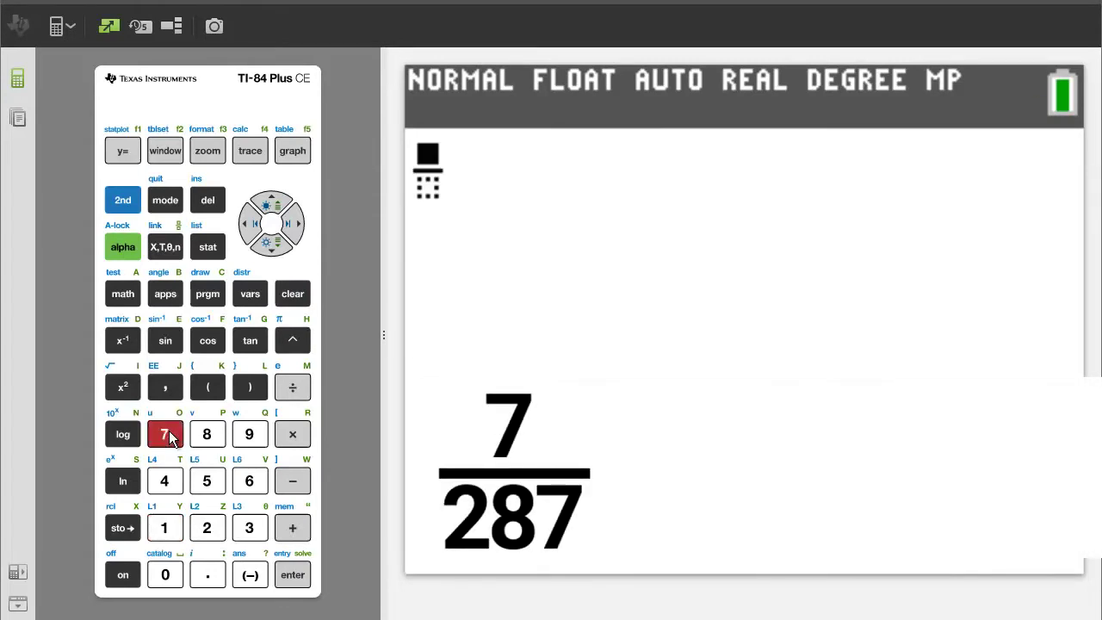
left_click(292, 228)
left_click(210, 528)
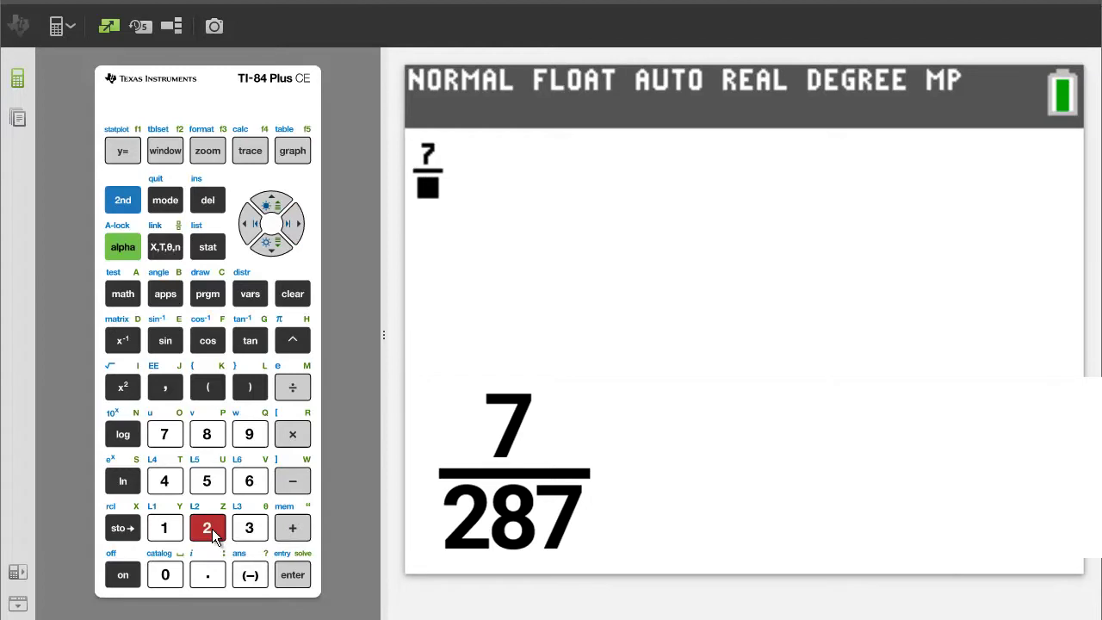
left_click(206, 434)
left_click(164, 433)
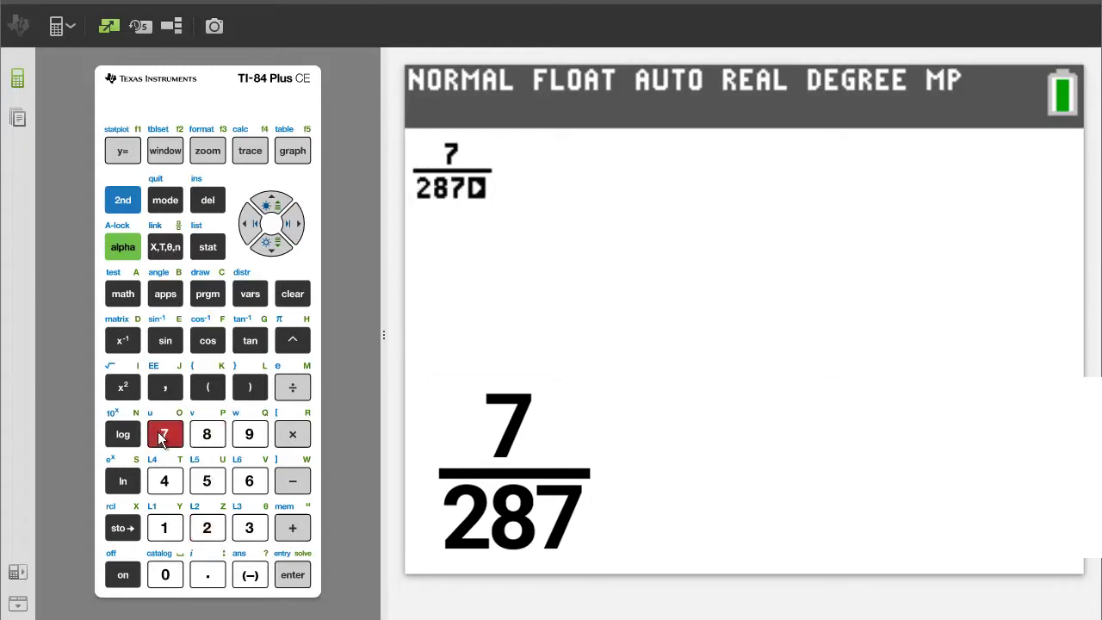
left_click(292, 224)
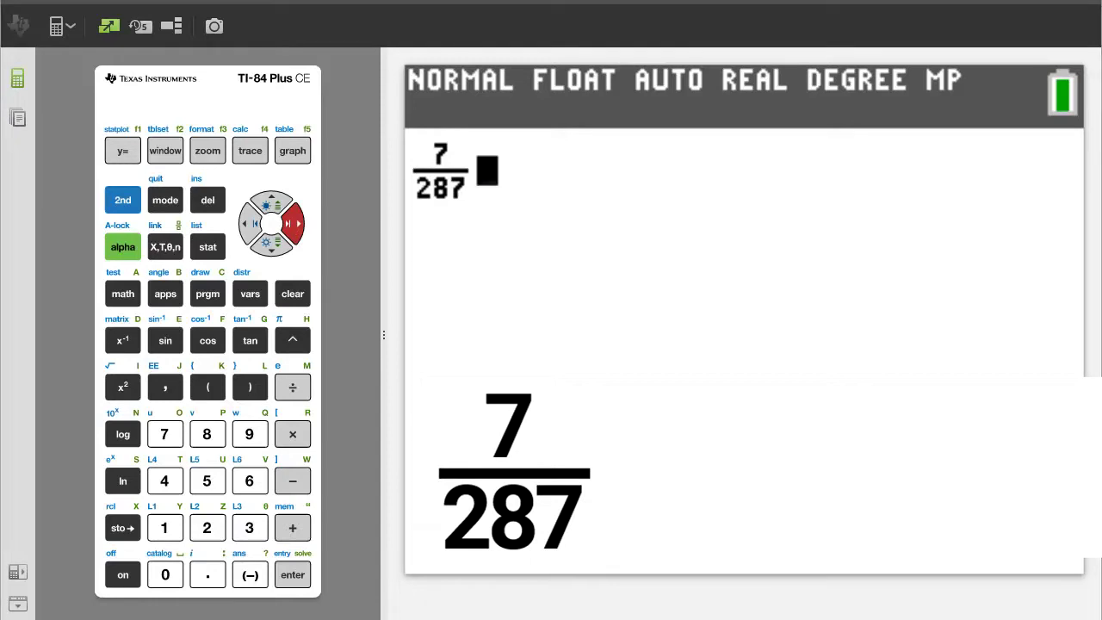
left_click(289, 582)
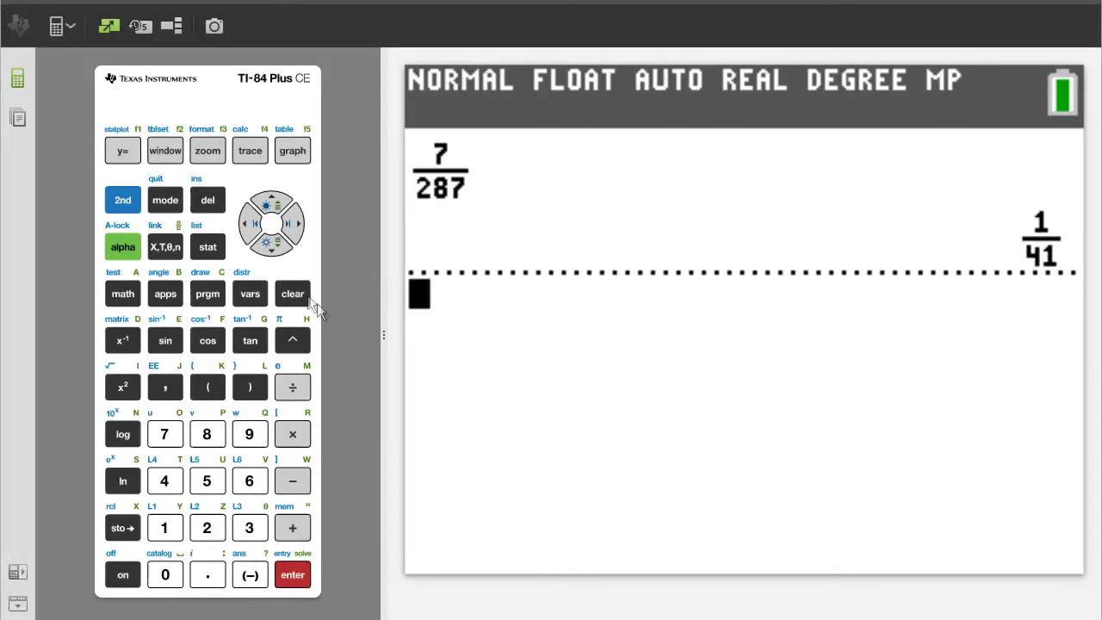
left_click(293, 293)
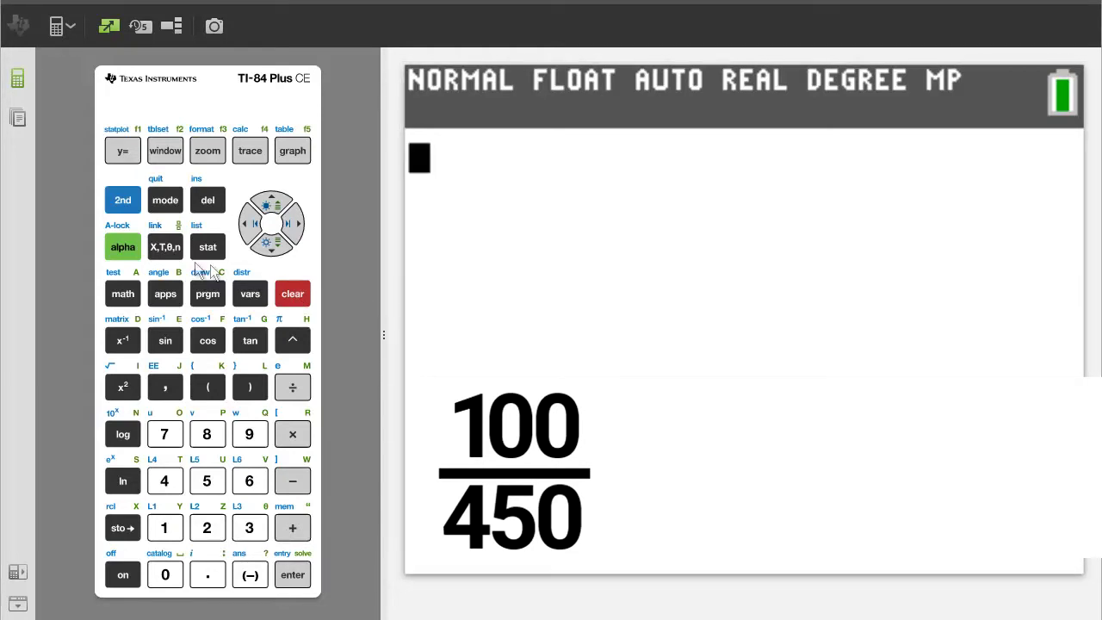
Key 100 over 450 into the n/d fraction template and evaluate it to 2/9.
left_click(123, 247)
left_click(123, 153)
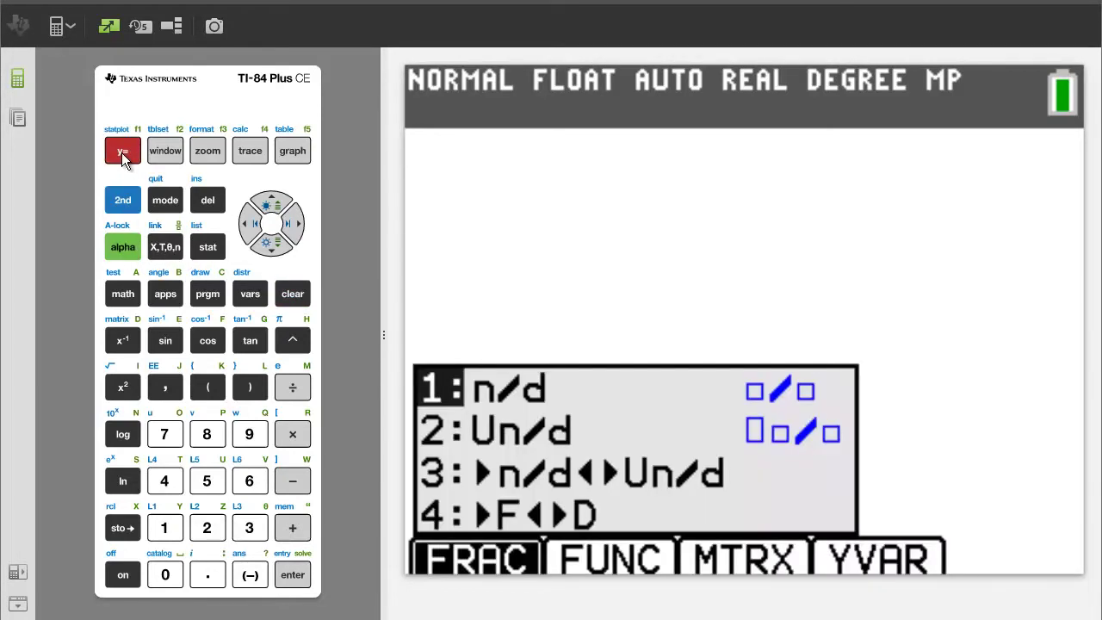
left_click(170, 532)
left_click(170, 531)
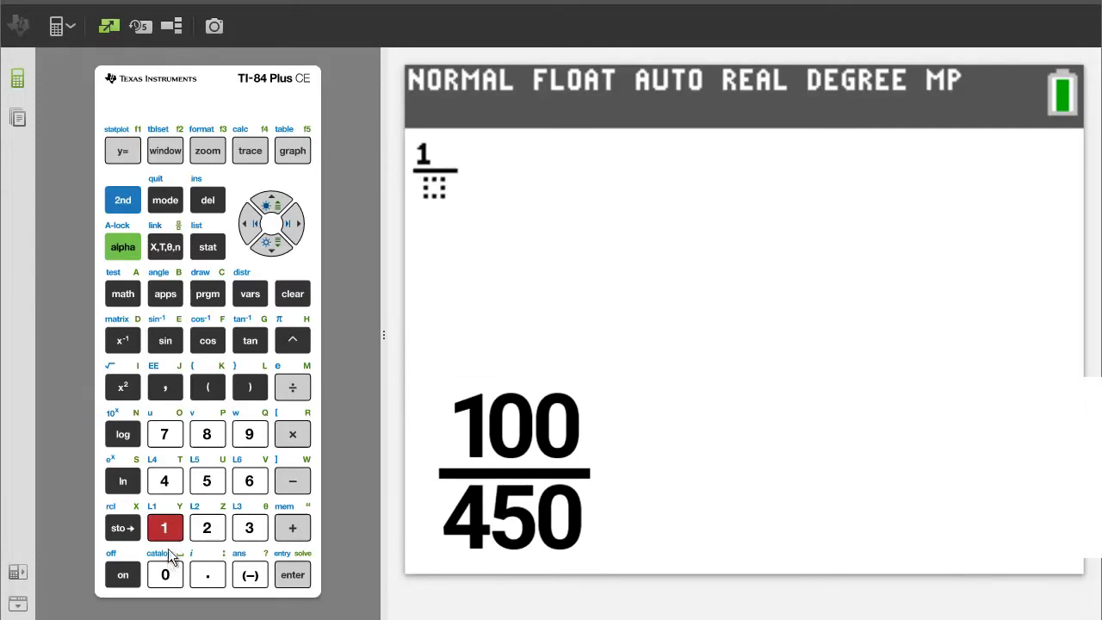
left_click(168, 573)
left_click(168, 572)
left_click(296, 224)
left_click(164, 480)
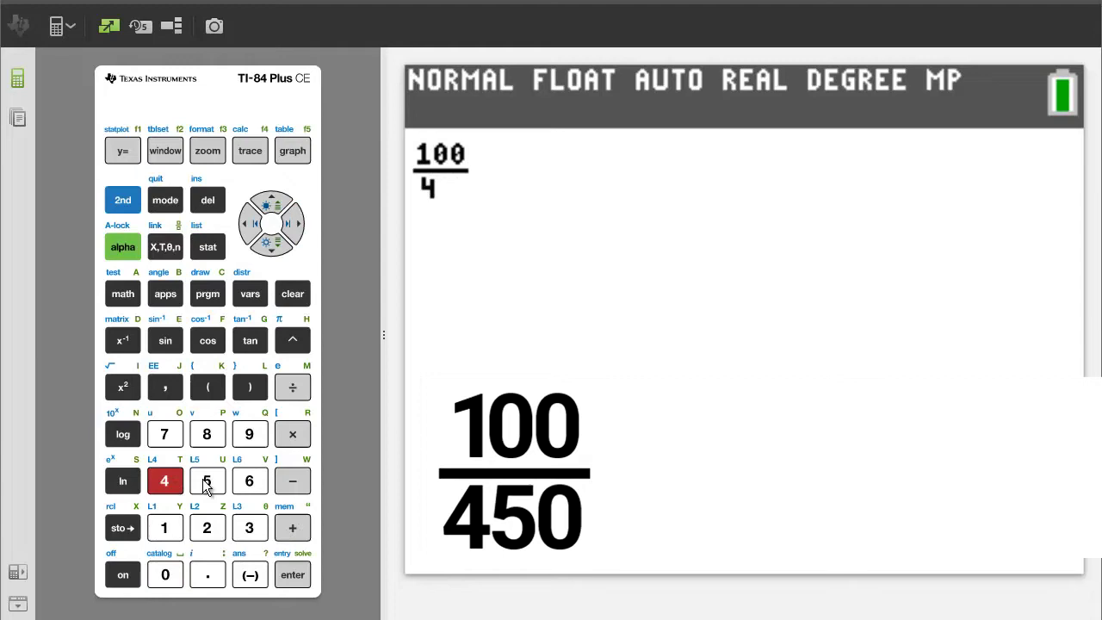
left_click(206, 484)
left_click(167, 577)
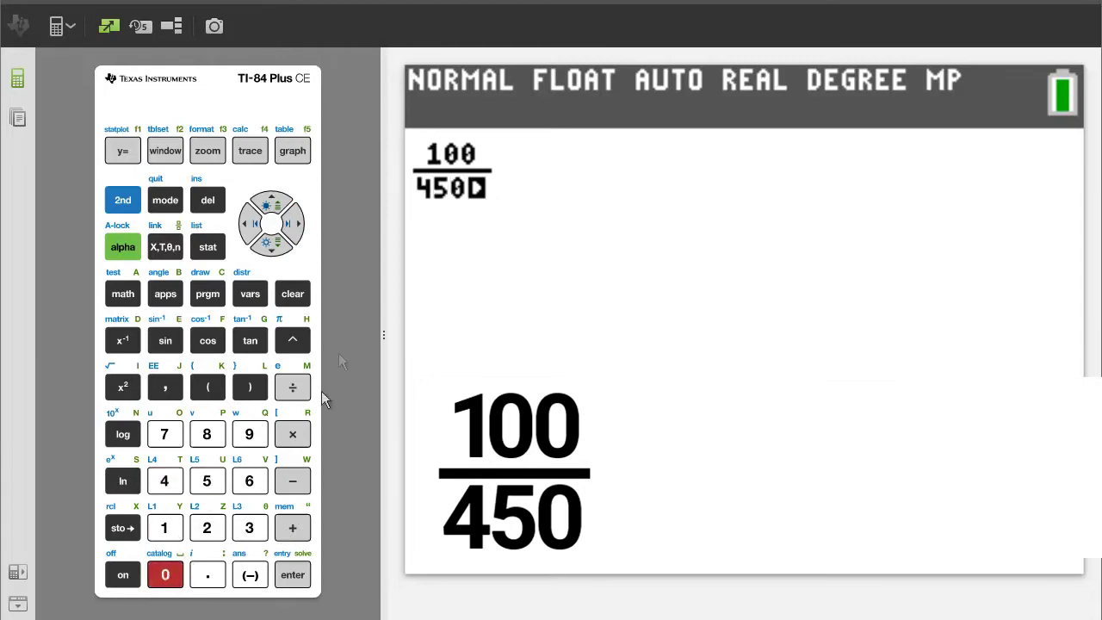
left_click(295, 223)
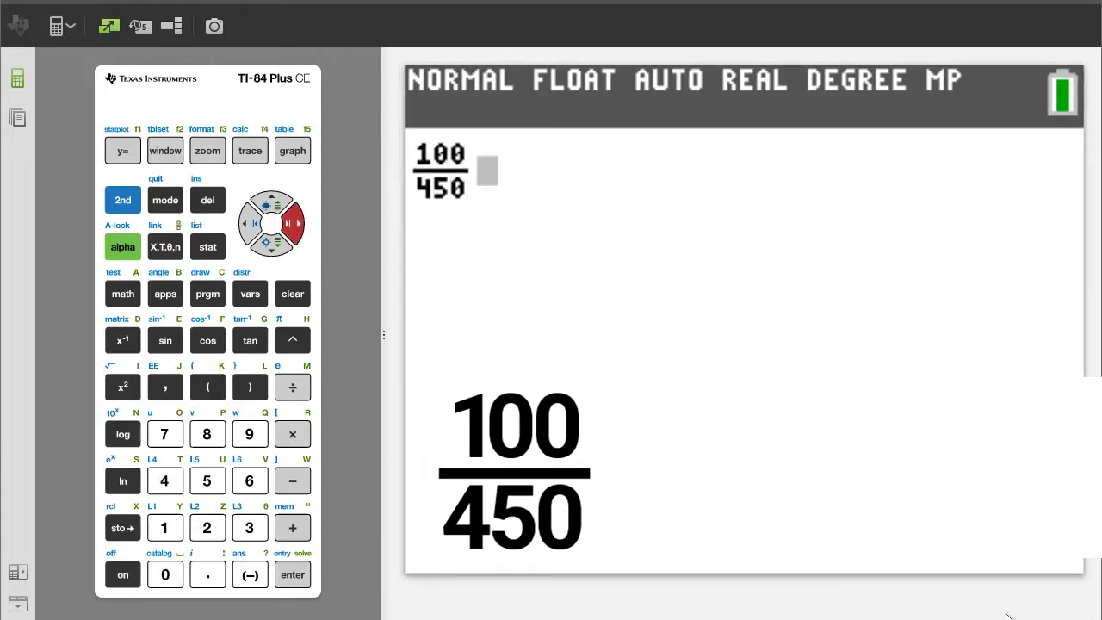
left_click(291, 584)
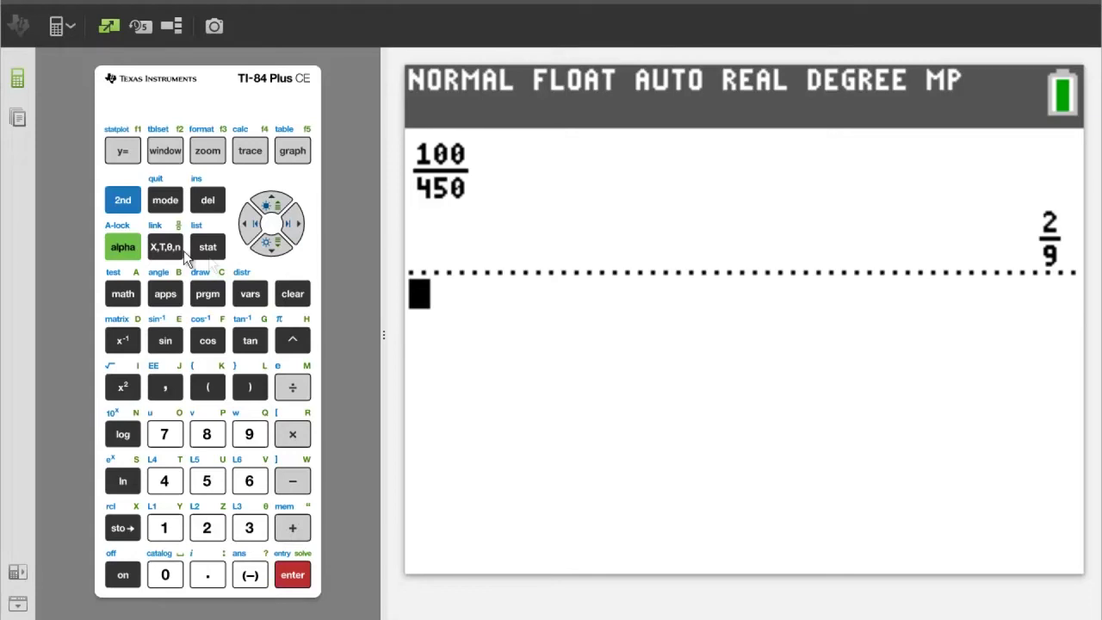
Apply Ans►F◄►D to show 2/9 as 0.2222222222, then clear the home screen completely.
left_click(104, 247)
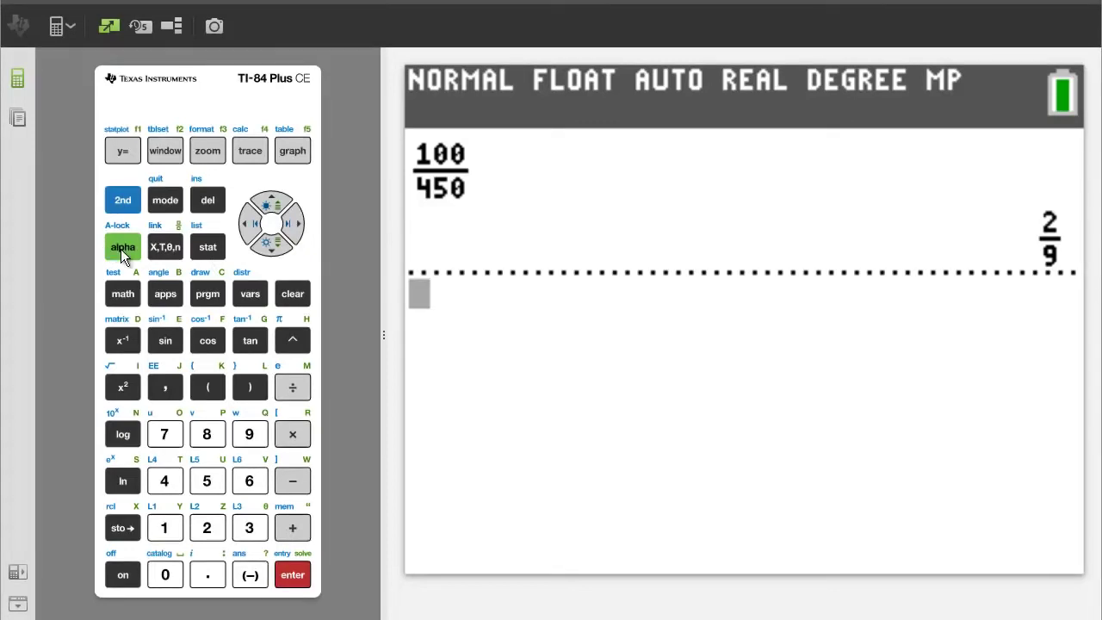
left_click(117, 150)
left_click(170, 486)
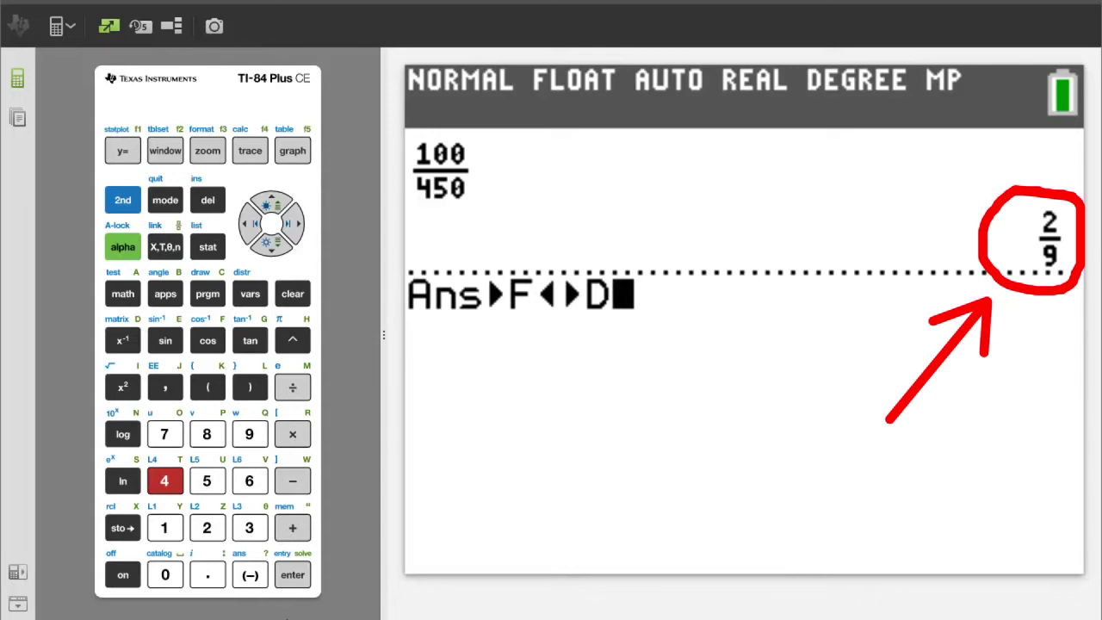
left_click(292, 574)
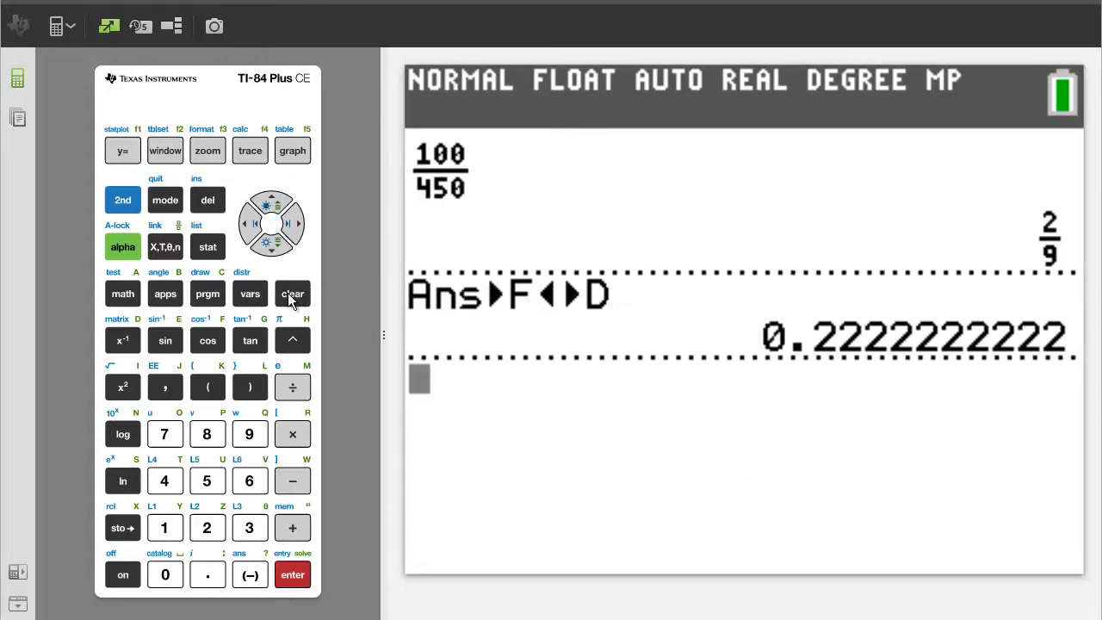
left_click(287, 292)
left_click(288, 293)
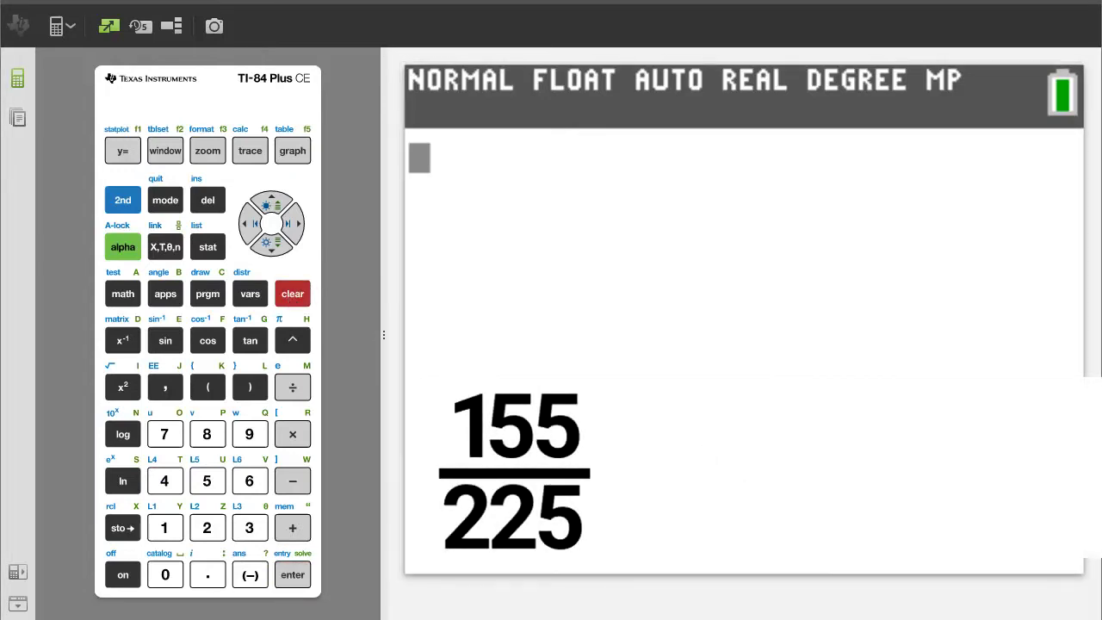
Key 155 over 225 into the n/d fraction template and evaluate it to 31/45.
left_click(122, 247)
left_click(119, 152)
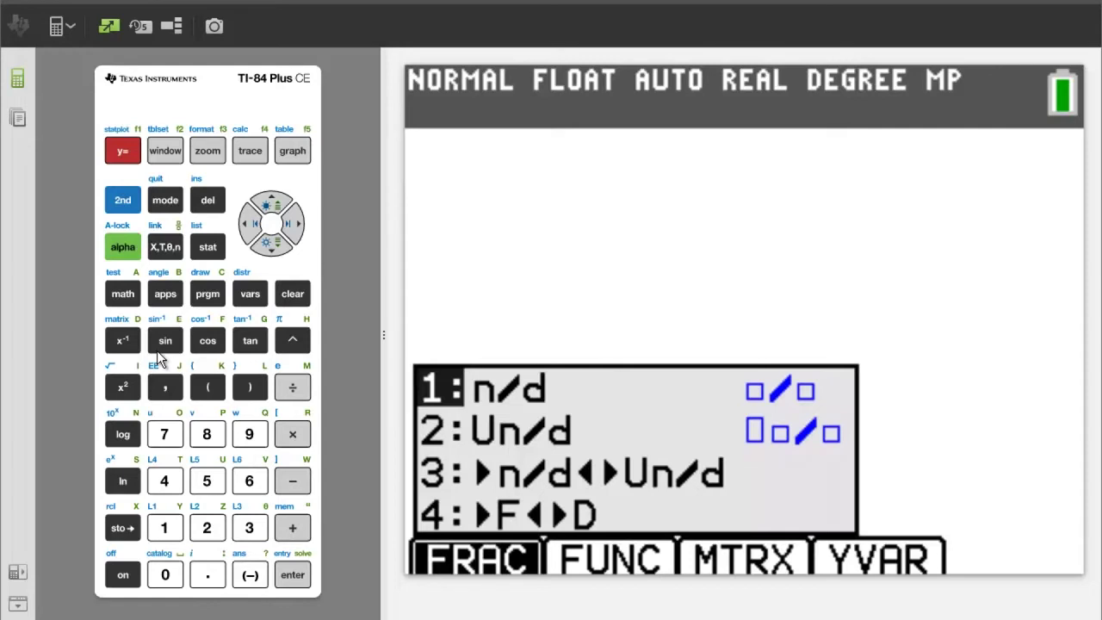
left_click(164, 527)
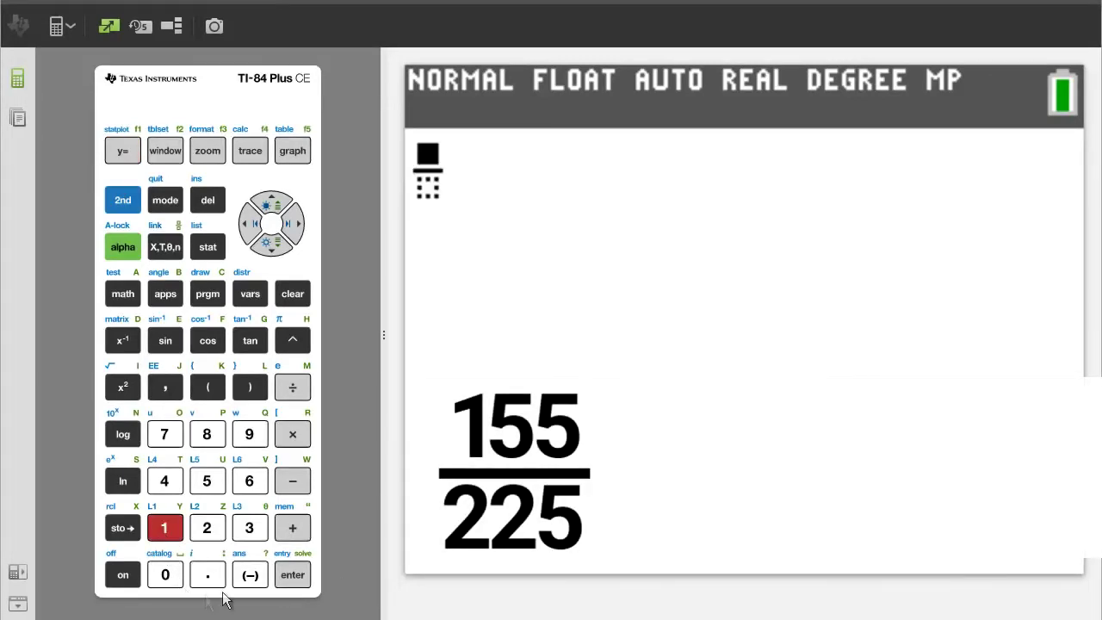
left_click(165, 528)
left_click(204, 491)
left_click(204, 491)
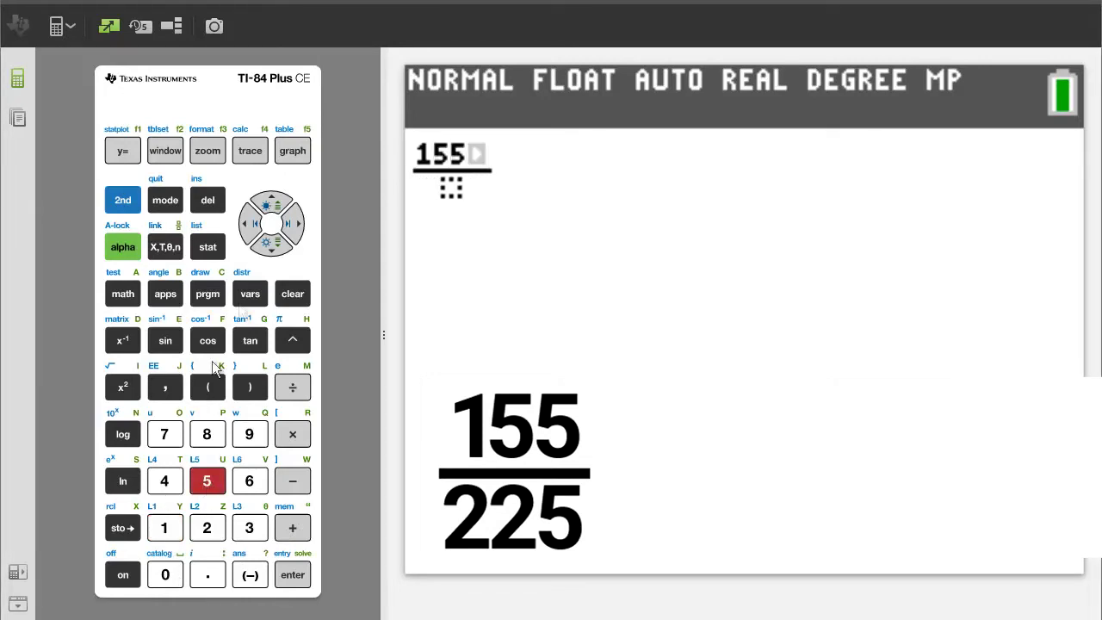
key("Right")
left_click(207, 523)
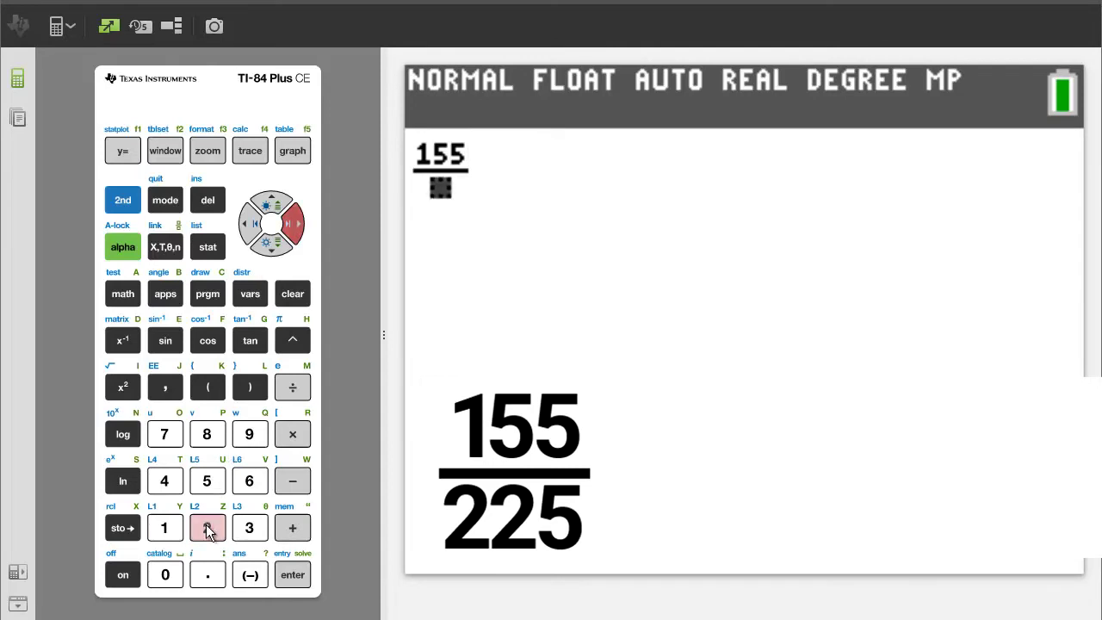
left_click(206, 524)
left_click(211, 482)
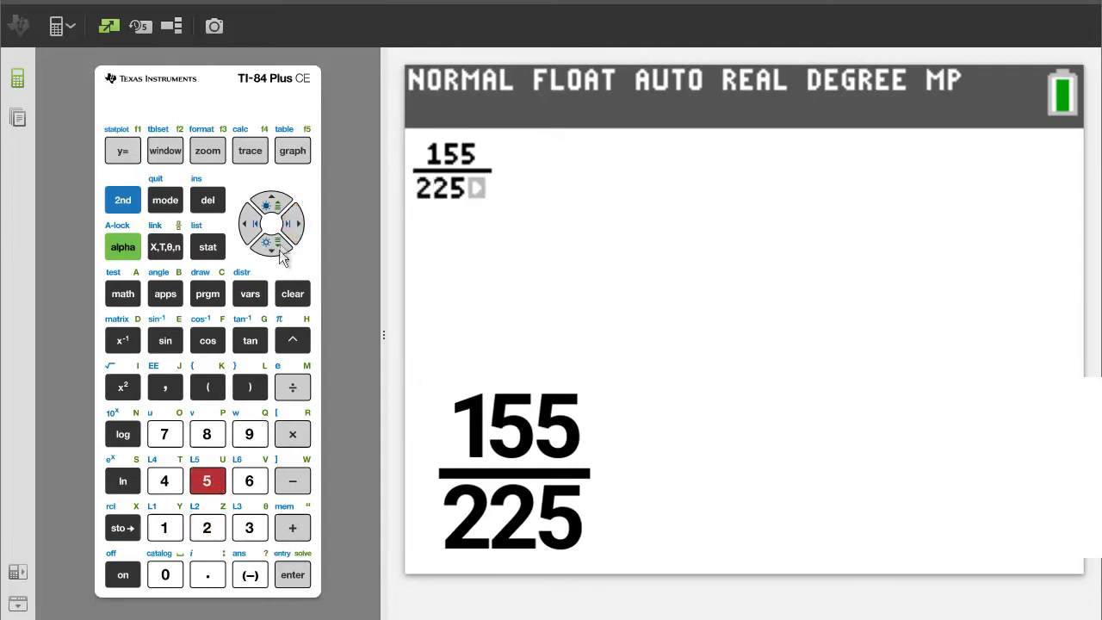
key("Right")
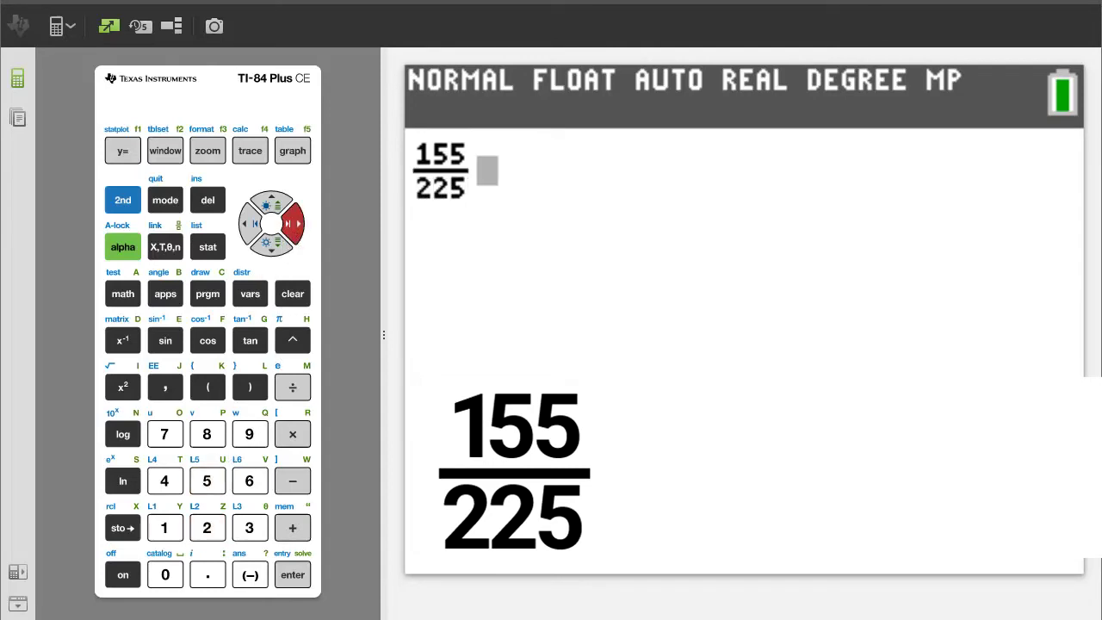
key("Return")
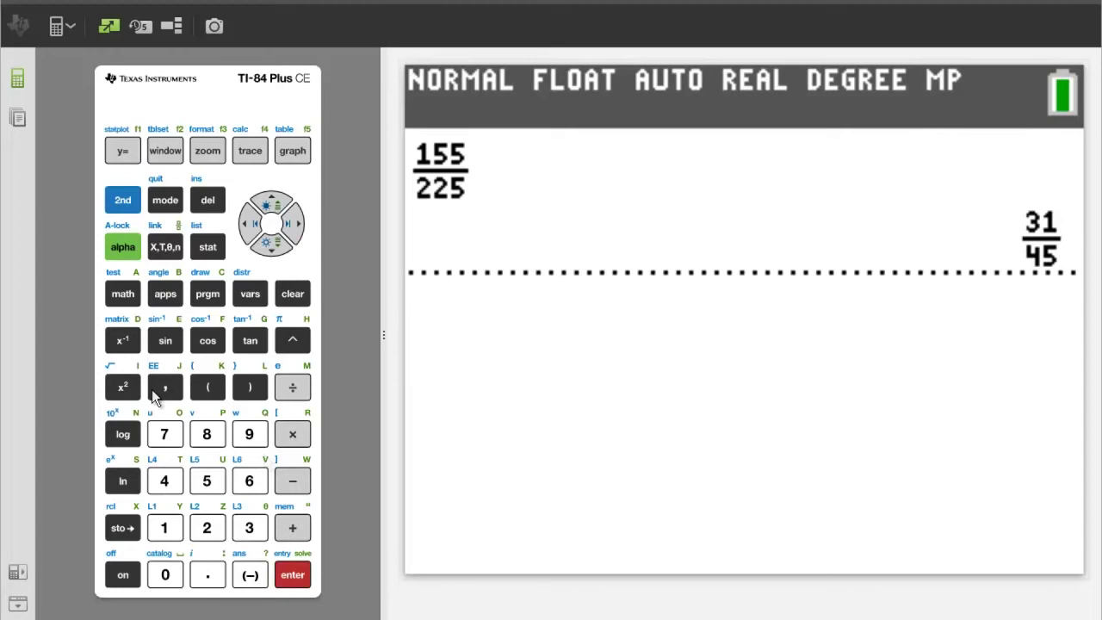
Apply Ans►F◄►D to show 31/45 as 0.6888888889, then clear the home screen.
left_click(122, 247)
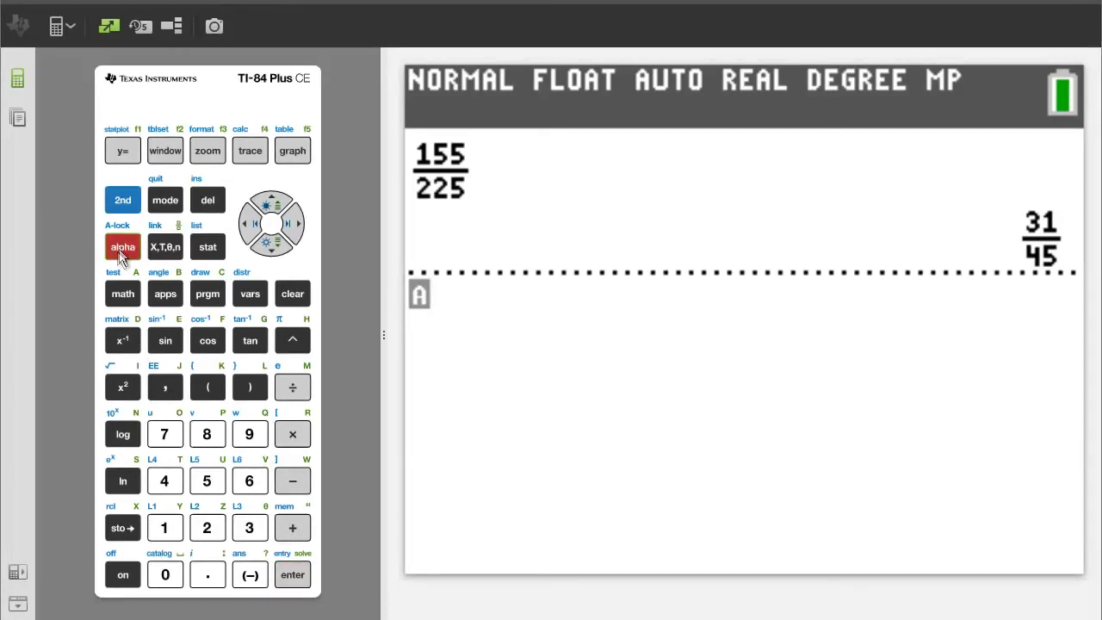
left_click(122, 154)
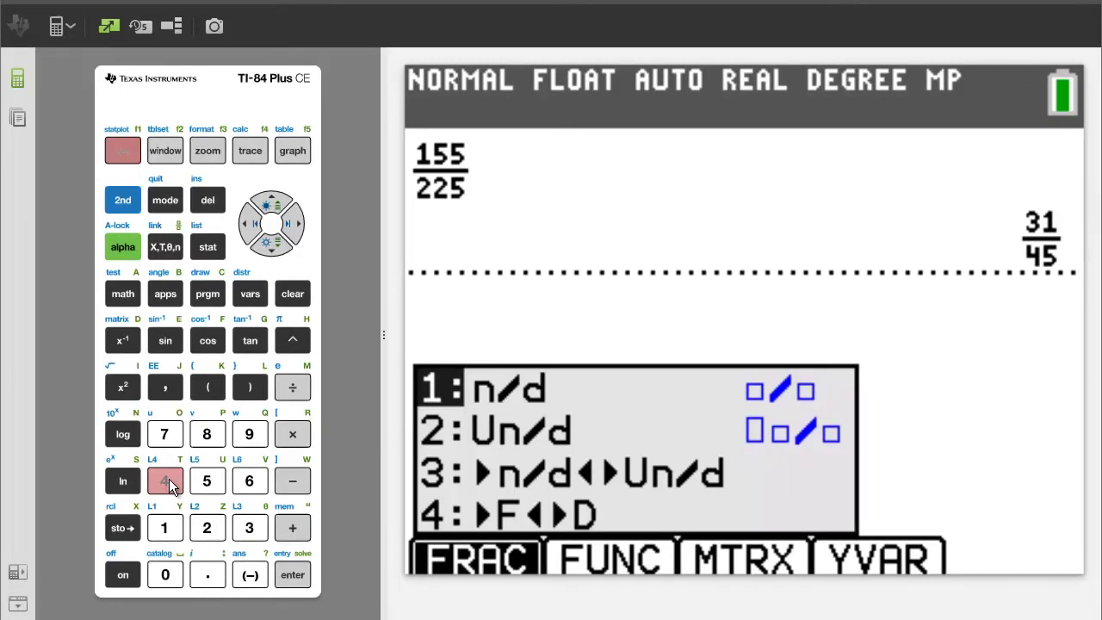
left_click(165, 484)
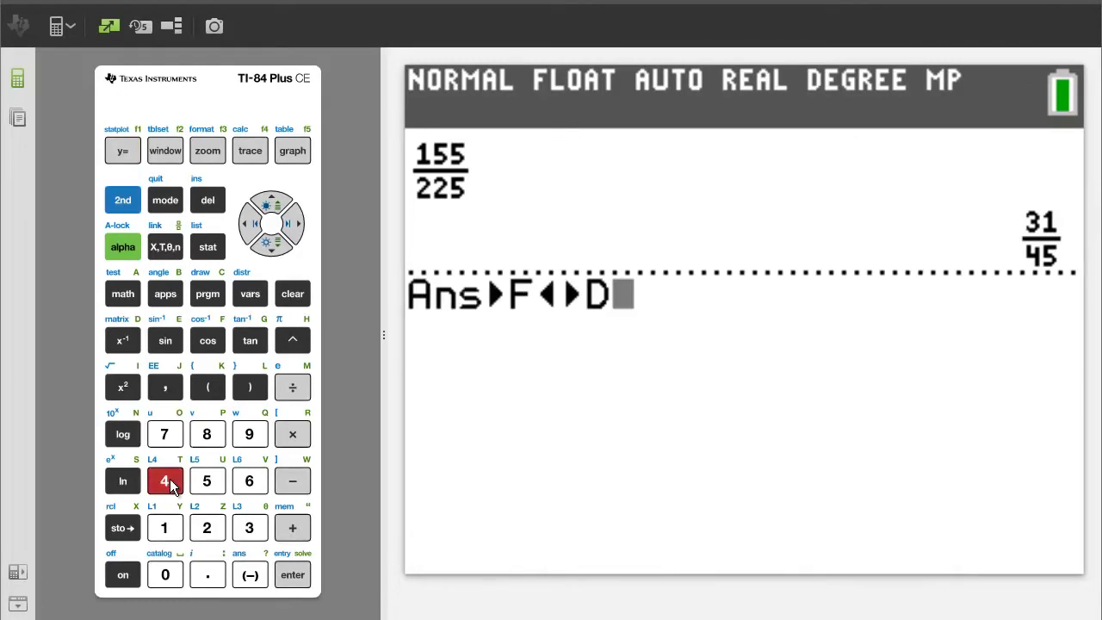
left_click(292, 575)
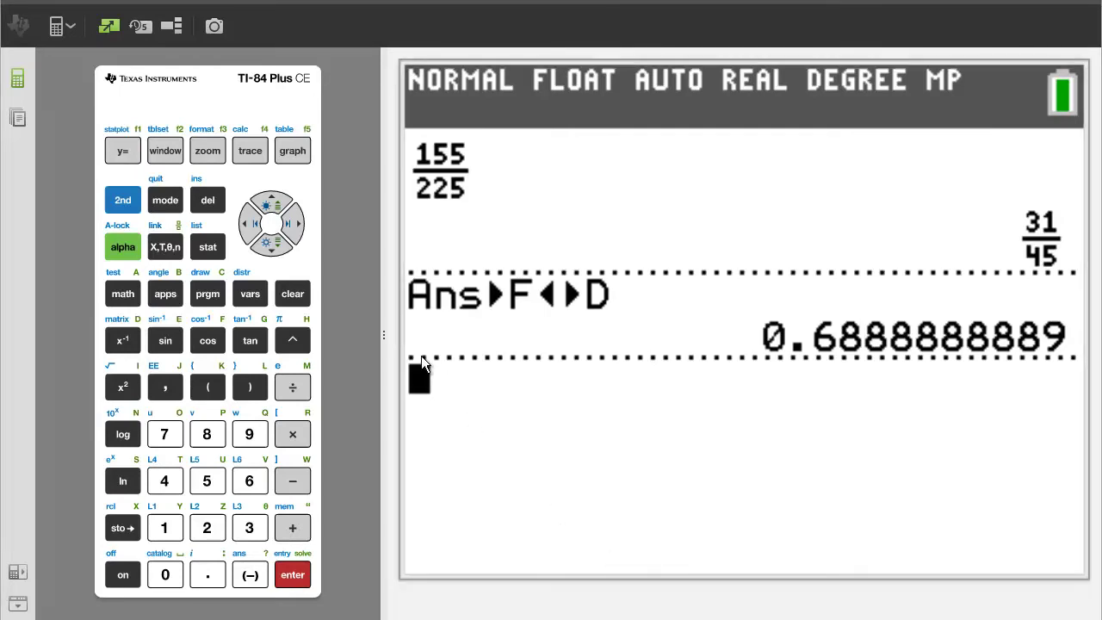
left_click(290, 295)
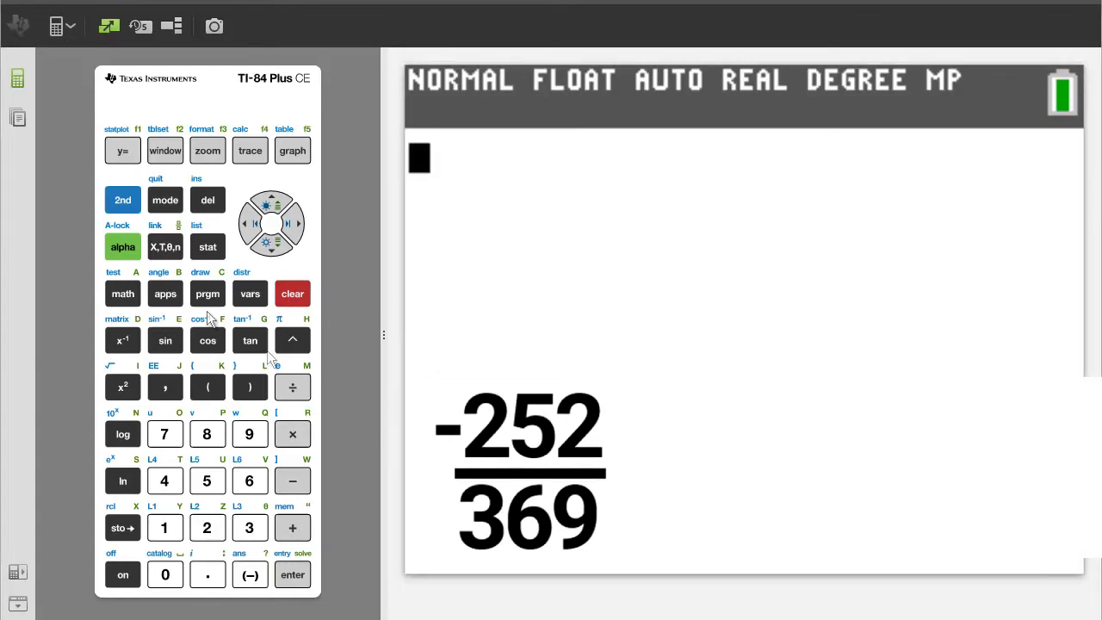
Insert an n/d fraction template and enter the numerator -252.
left_click(123, 247)
left_click(123, 151)
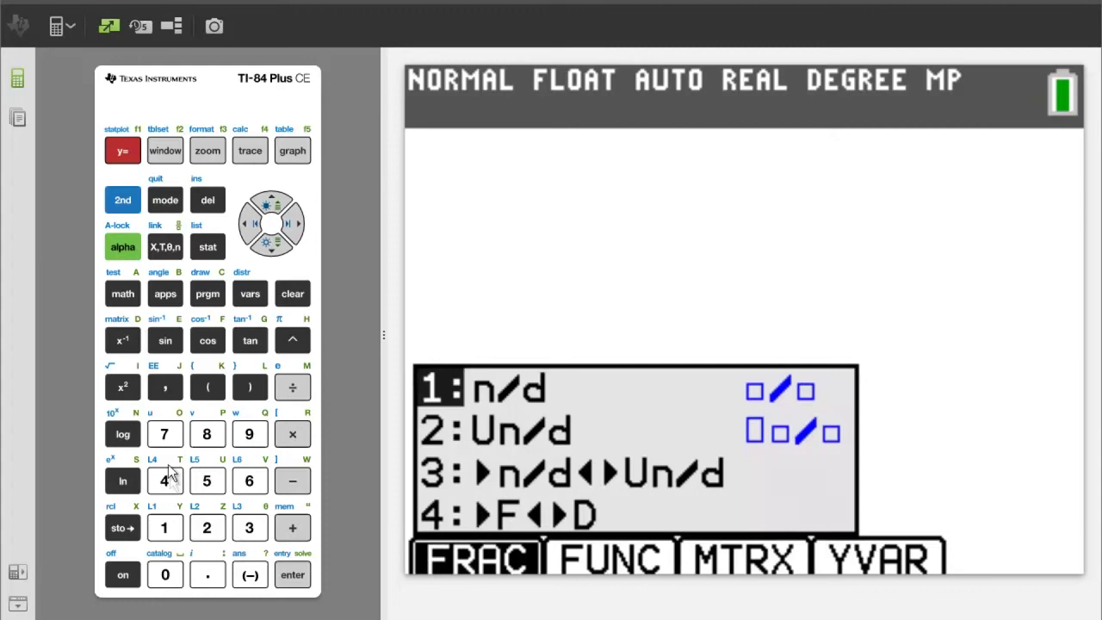
left_click(170, 527)
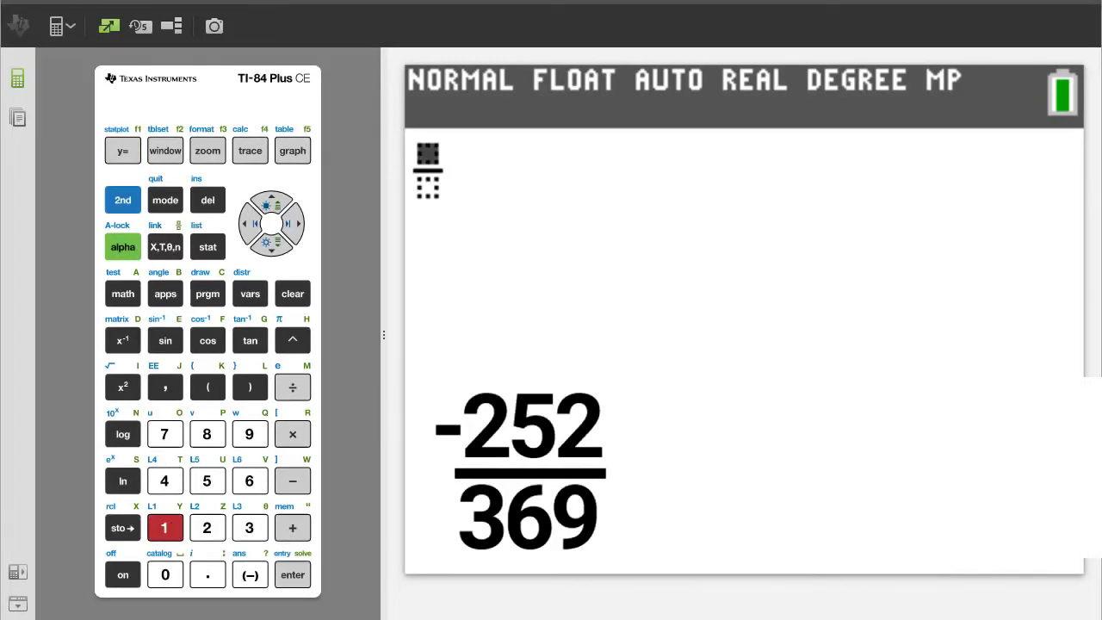
left_click(251, 574)
left_click(215, 527)
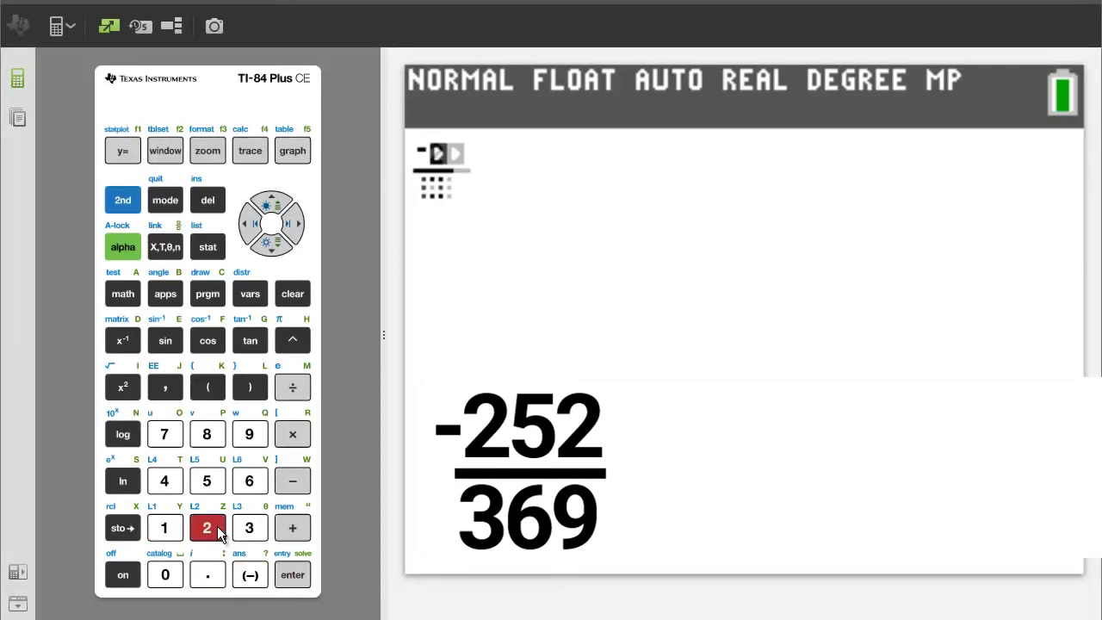
left_click(211, 487)
left_click(209, 531)
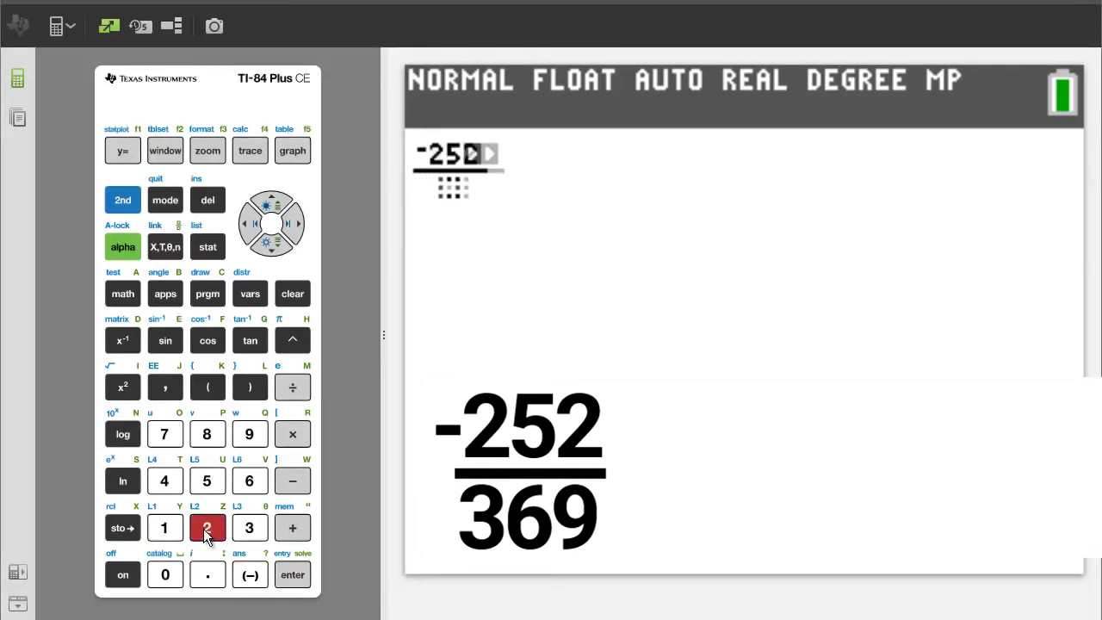
Enter the denominator 369 and evaluate the fraction to -28/41.
left_click(294, 224)
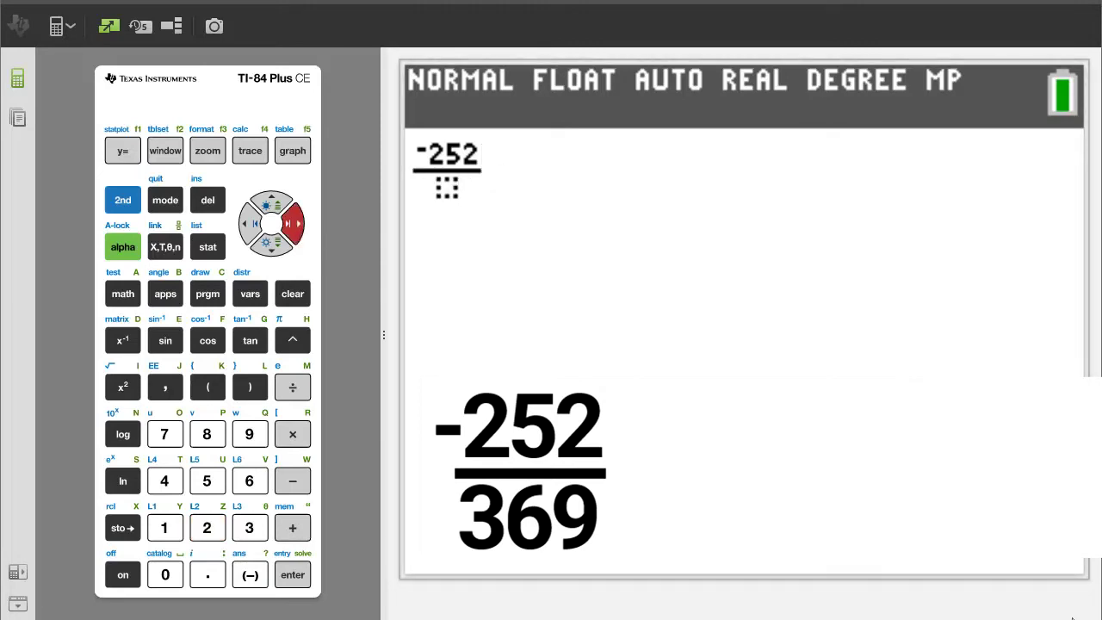
left_click(251, 531)
left_click(250, 482)
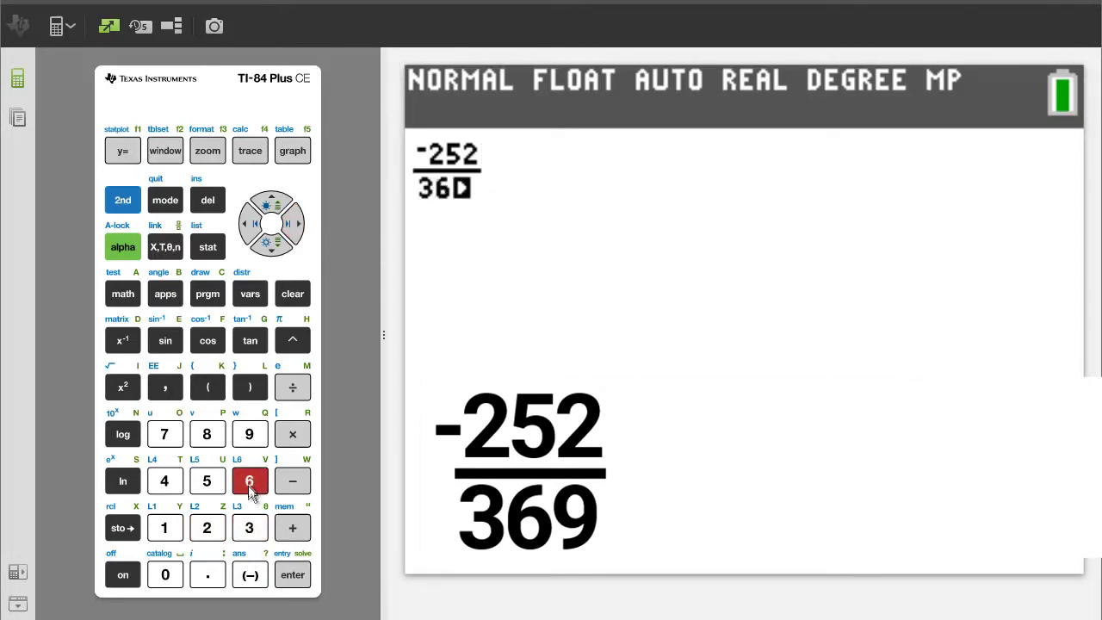
left_click(252, 436)
left_click(293, 224)
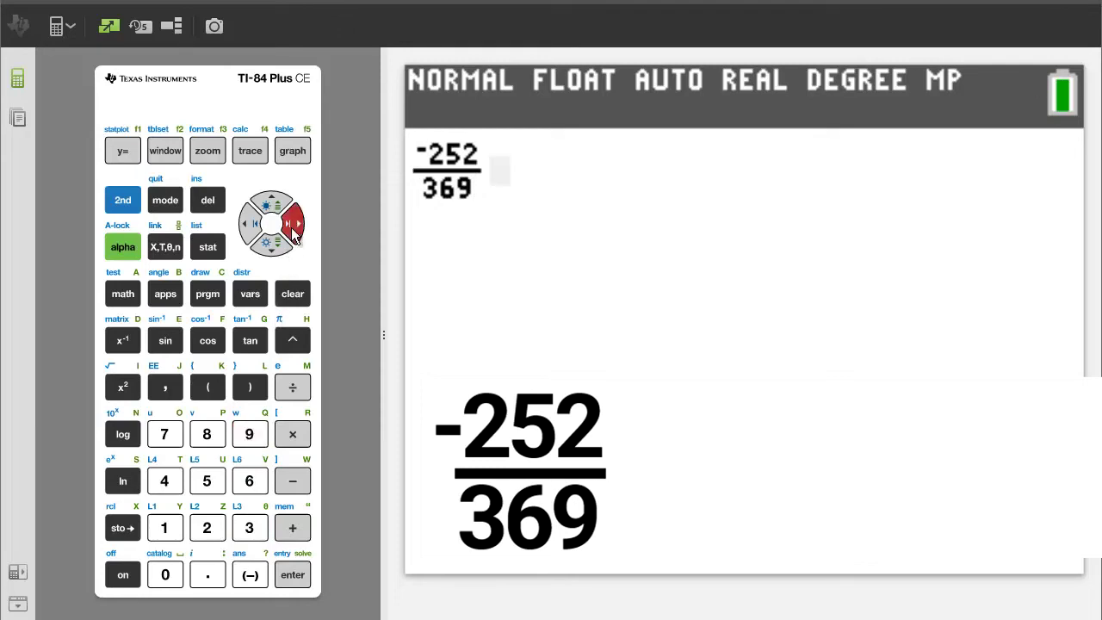
left_click(301, 576)
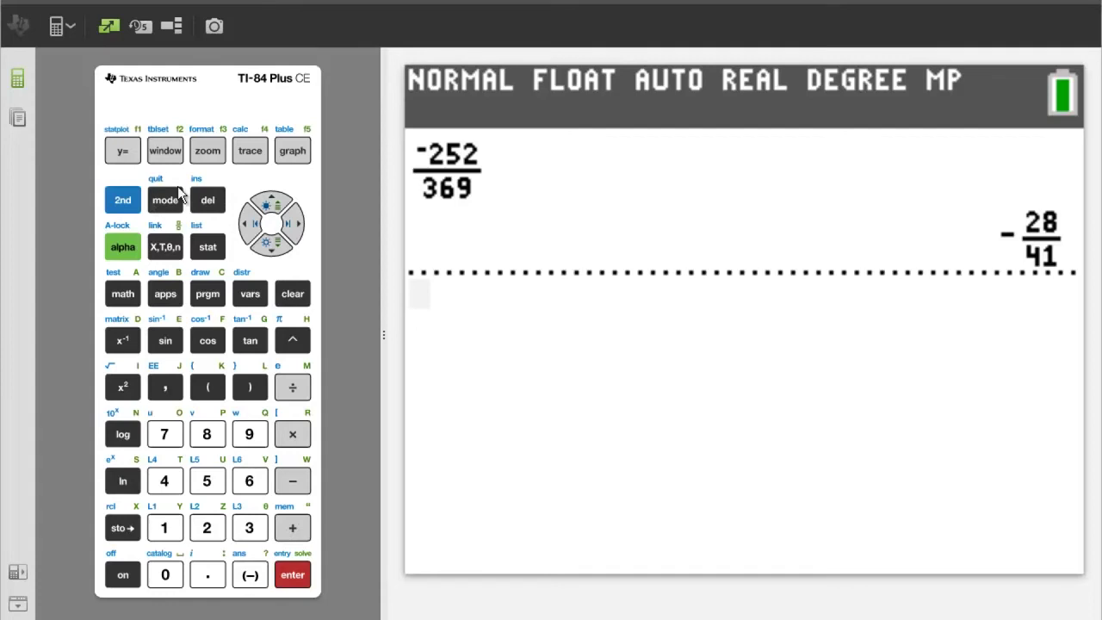
Apply Ans►F◄►D to show -28/41 as -0.6829268293, then clear the home screen.
left_click(122, 247)
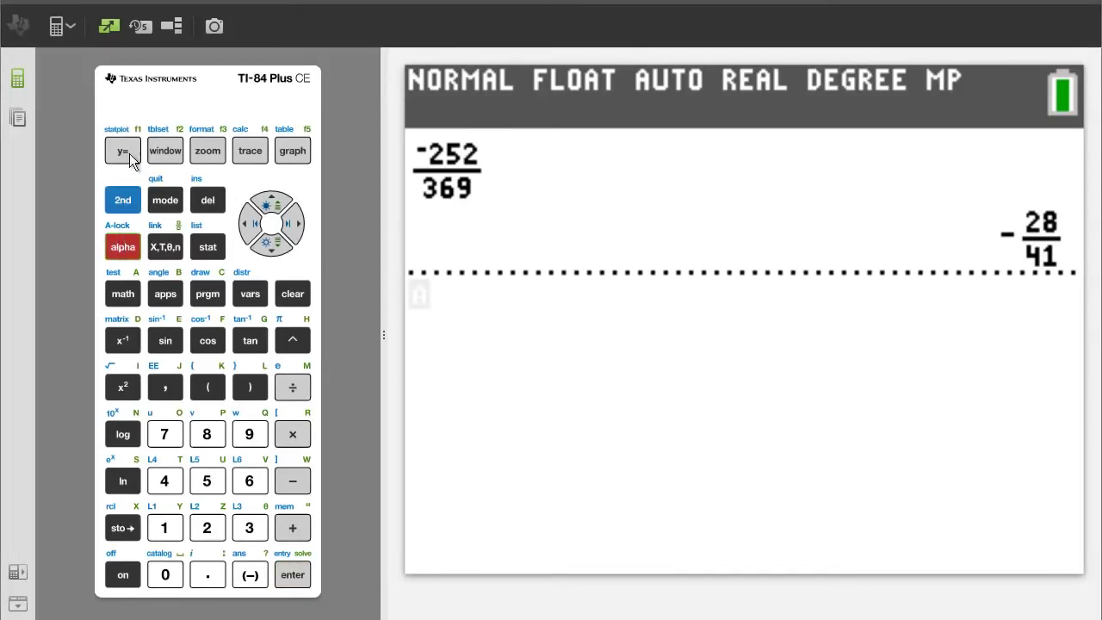
left_click(129, 152)
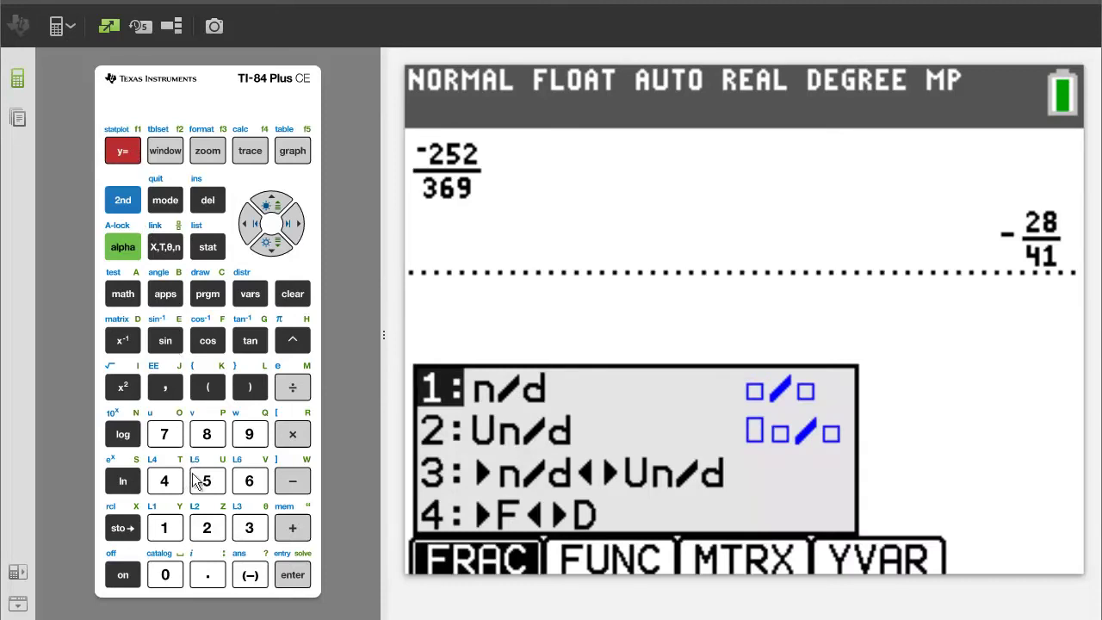
left_click(165, 481)
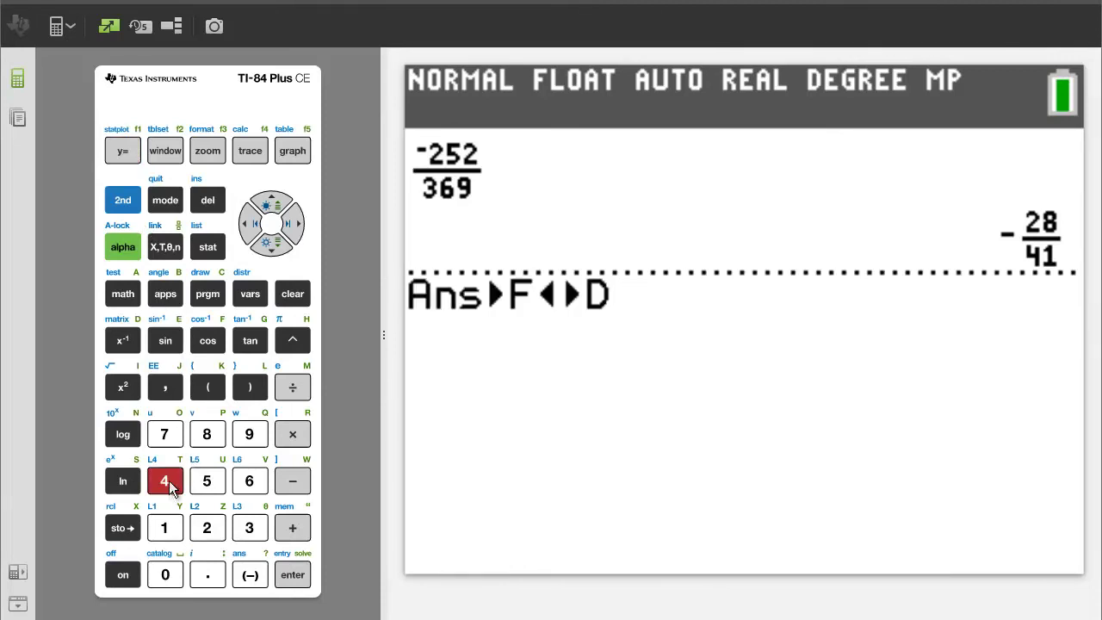
left_click(295, 589)
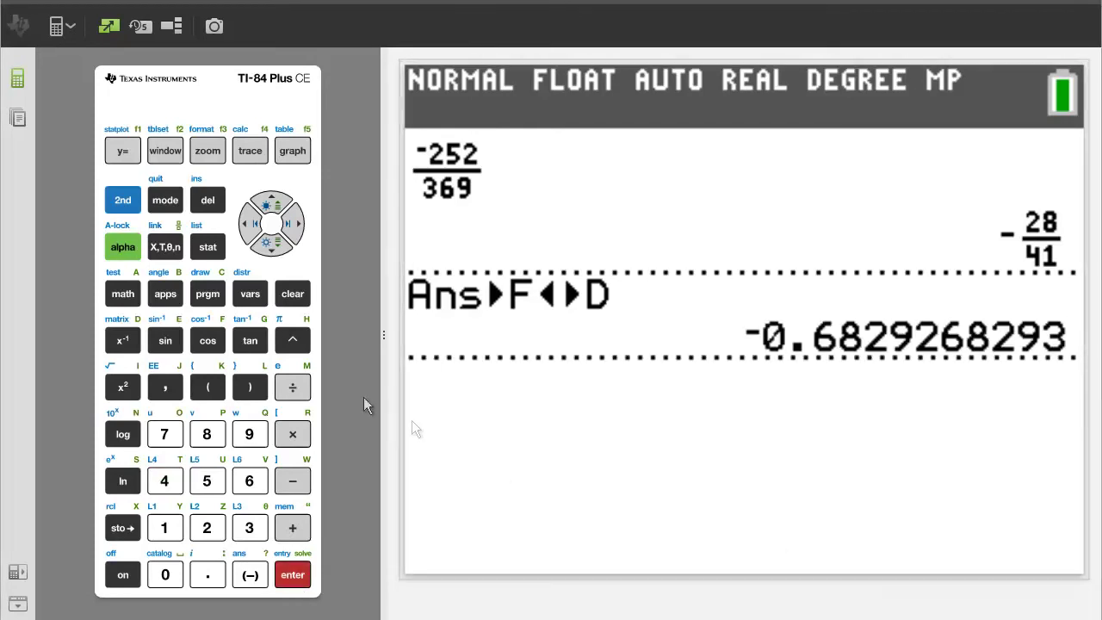
left_click(292, 294)
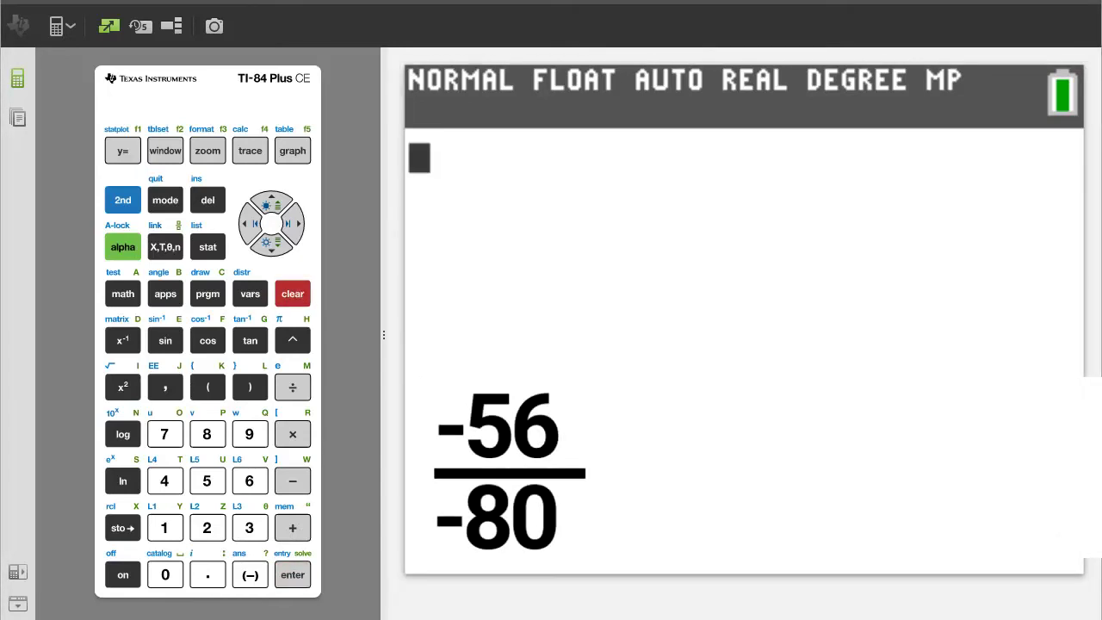
Insert an n/d fraction template and enter the numerator -56.
left_click(122, 248)
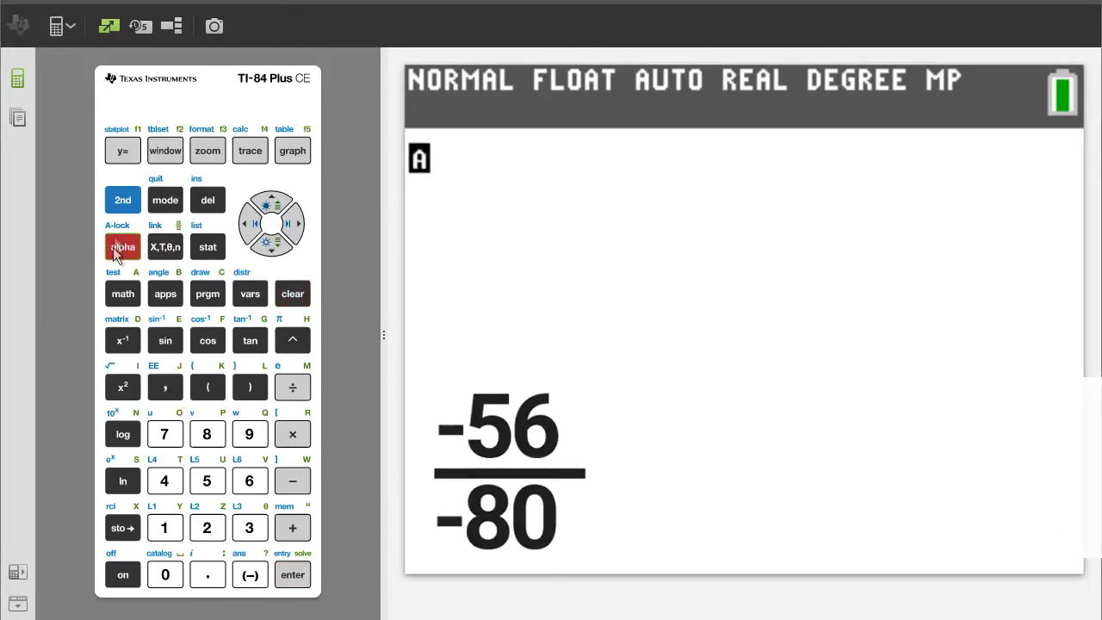
left_click(122, 151)
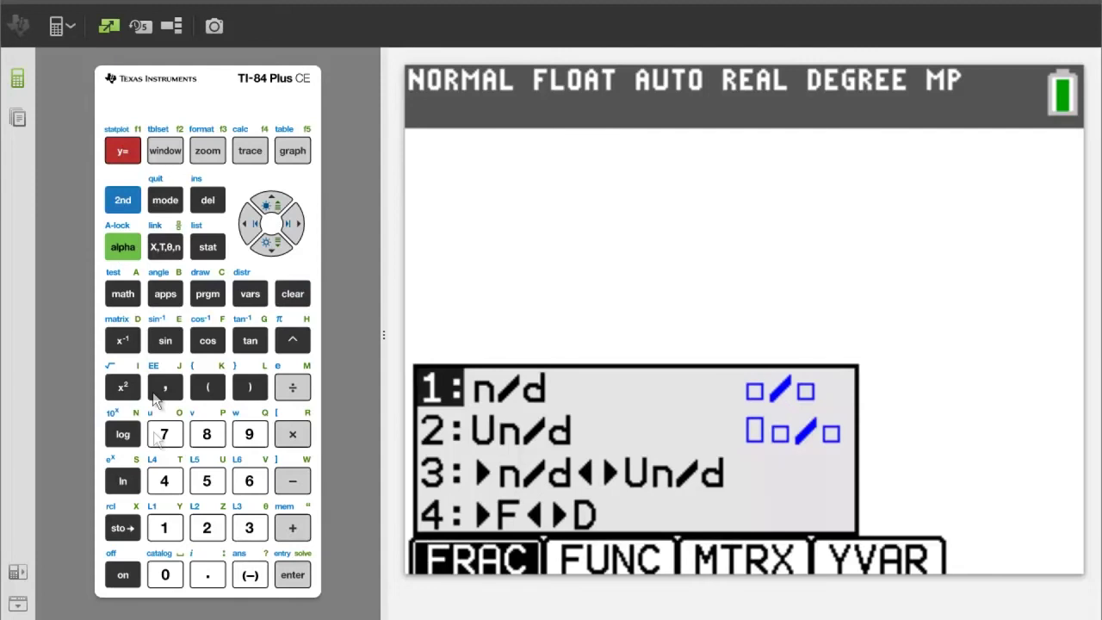
left_click(165, 529)
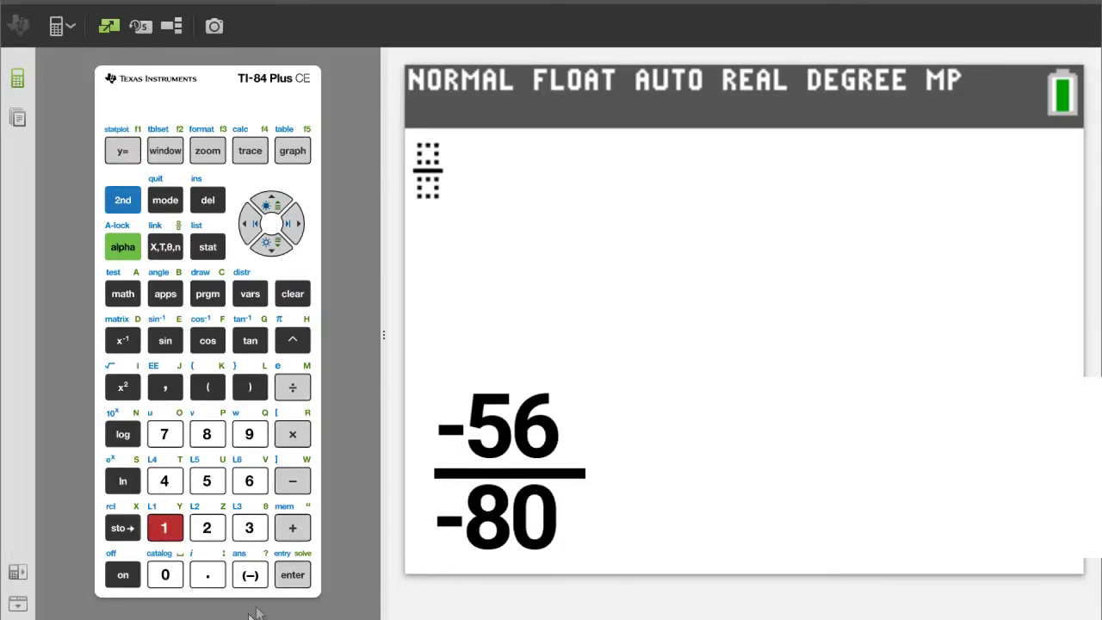
left_click_drag(256, 613, 255, 581)
left_click(253, 578)
left_click(206, 482)
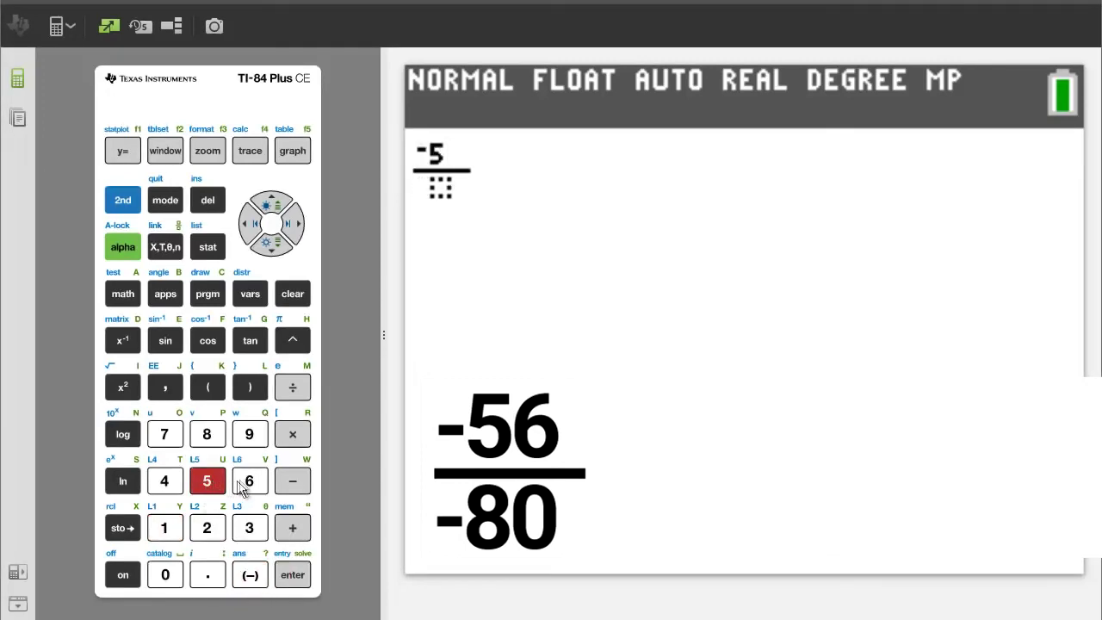
left_click(248, 480)
Enter the denominator -80 and evaluate the fraction to 7/10.
left_click(292, 224)
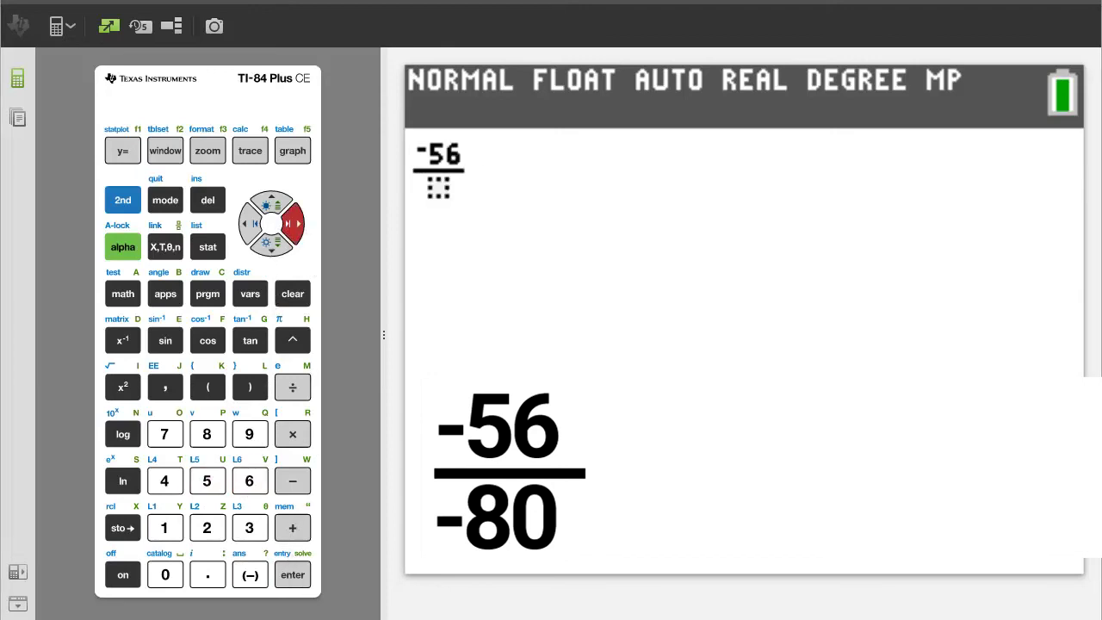
left_click(250, 576)
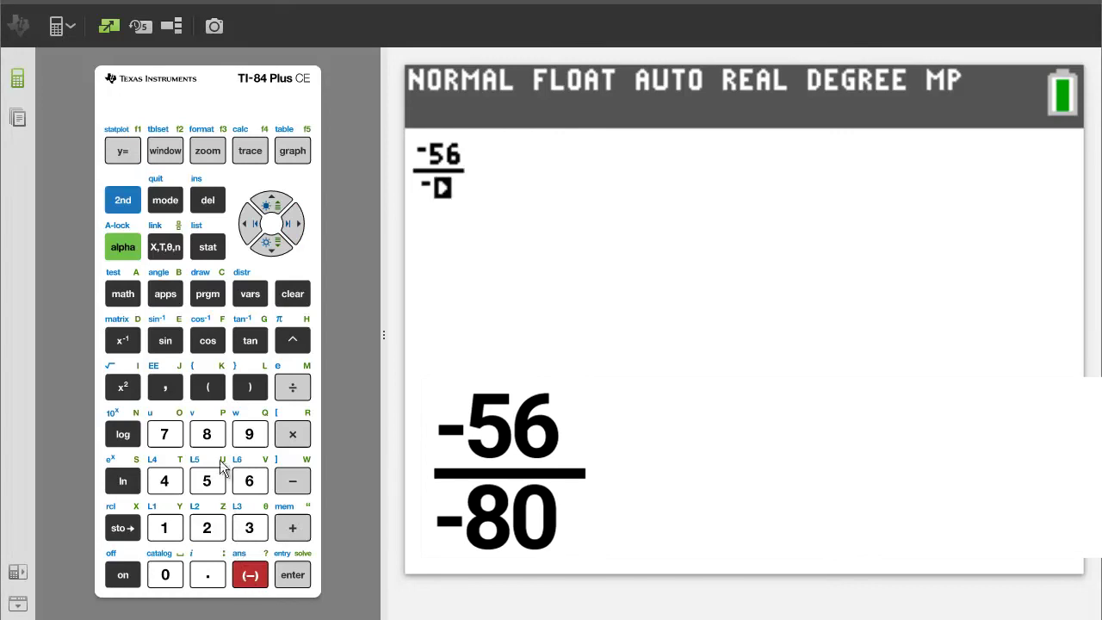
left_click(209, 435)
left_click(165, 576)
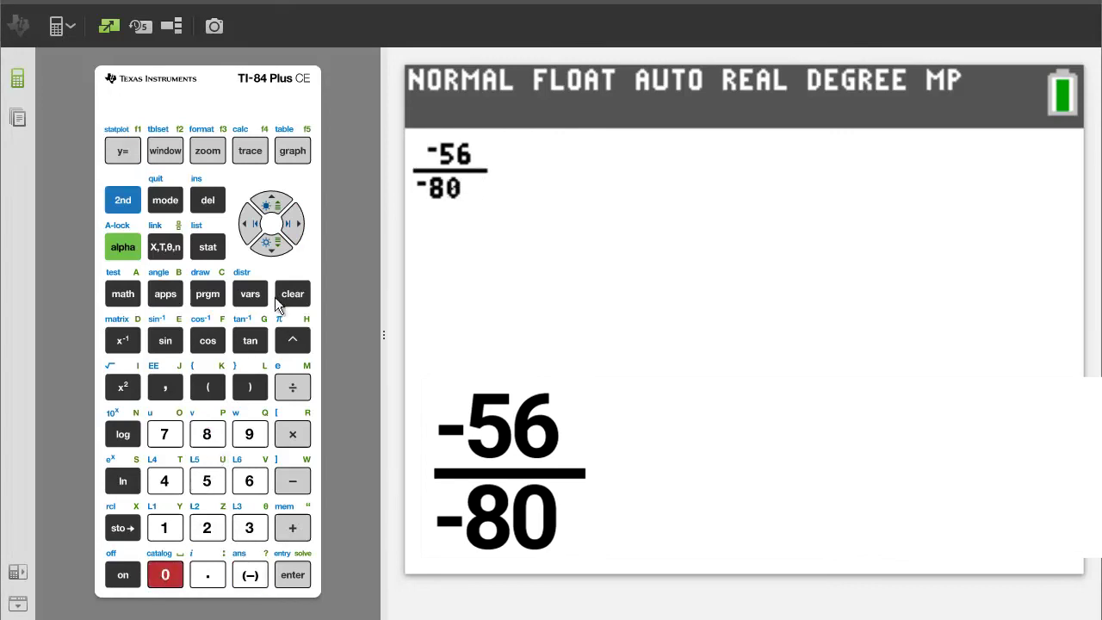
left_click(292, 224)
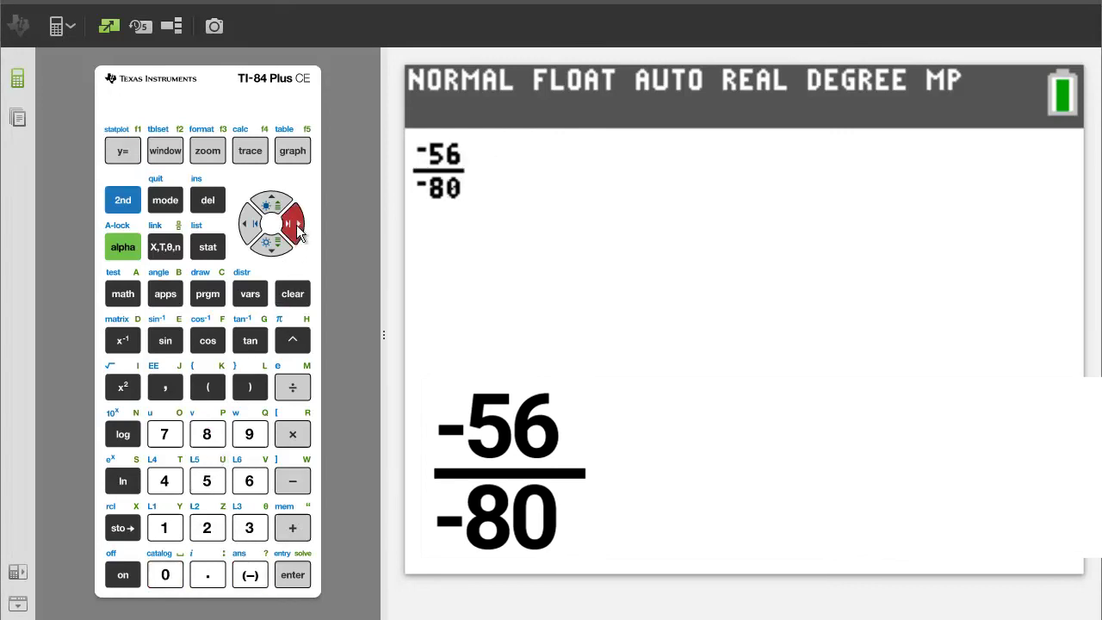
left_click(299, 582)
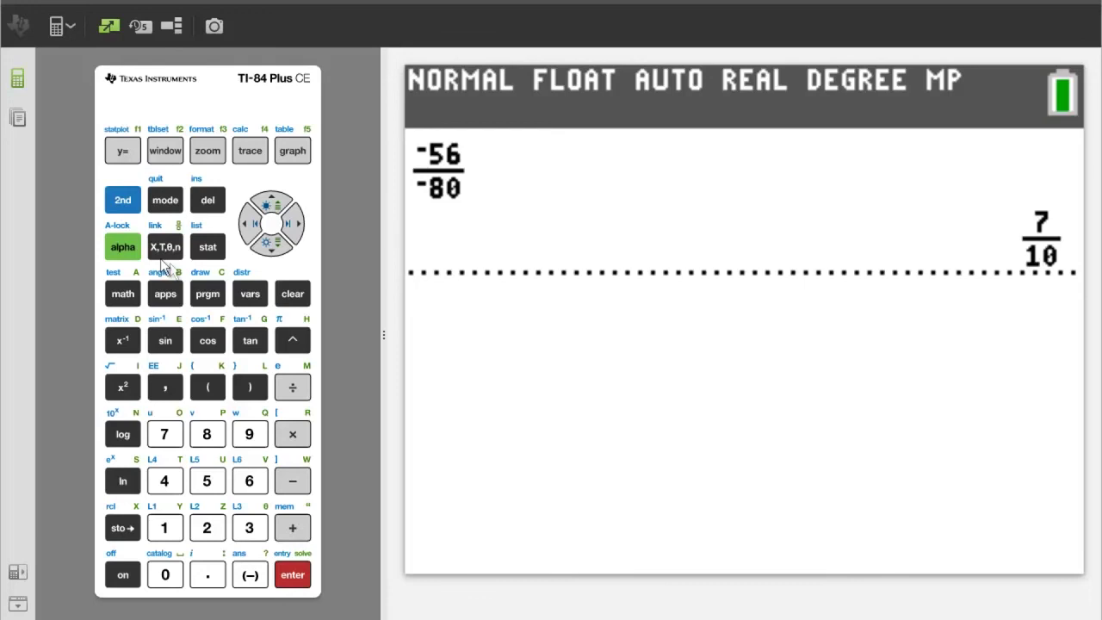
Apply ▸F◂▸D from the FRAC menu to Ans, turning 7/10 into 0.7, then clear the screen.
left_click(122, 247)
left_click(119, 150)
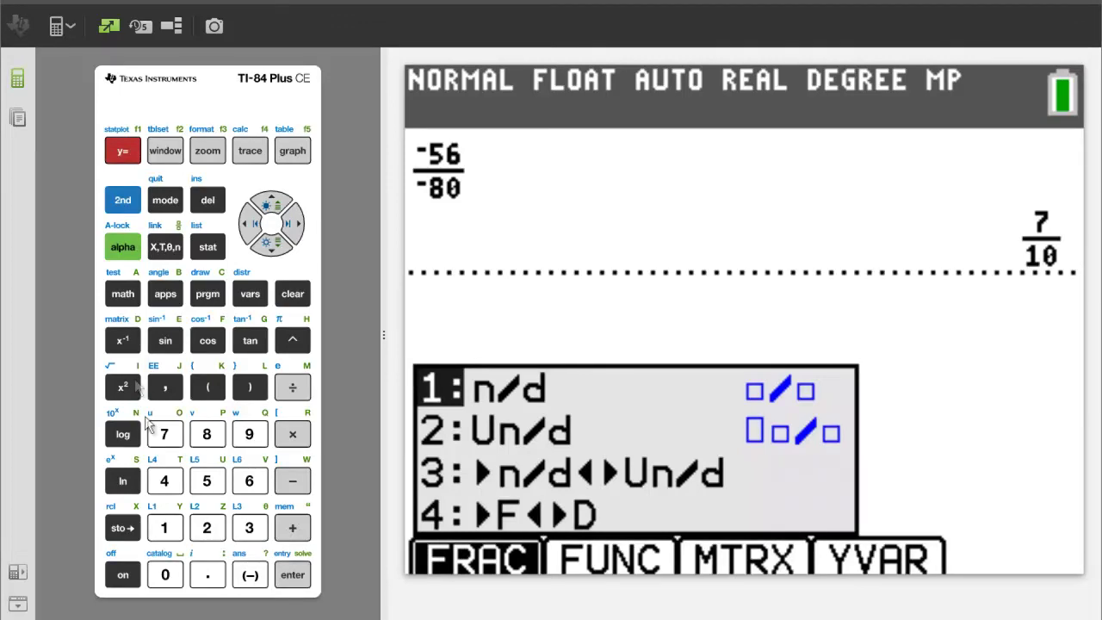
left_click(176, 484)
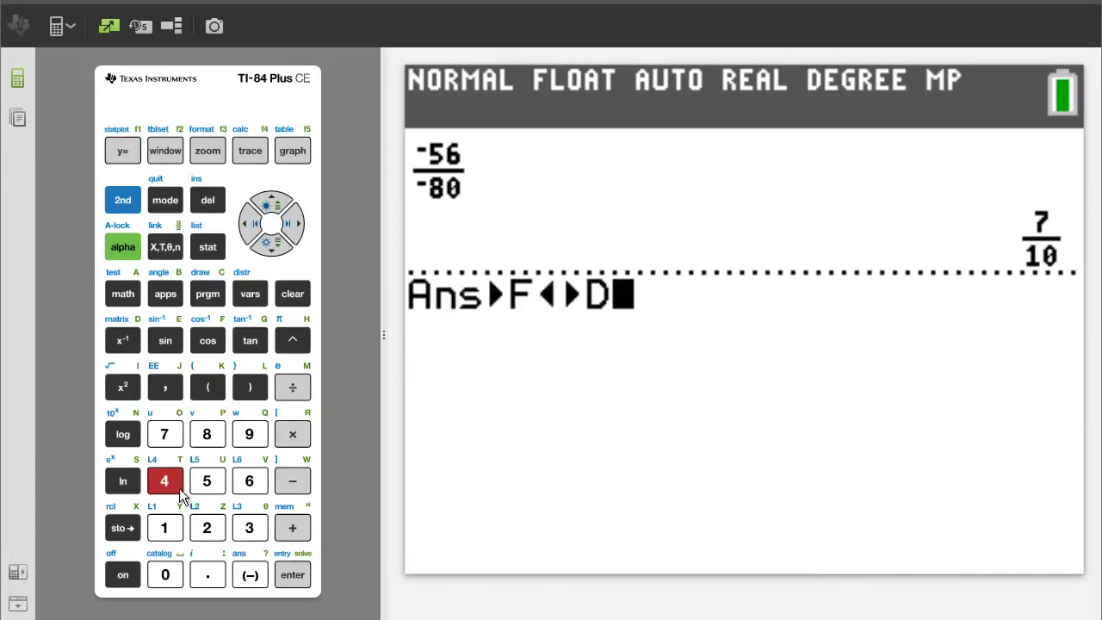
left_click(293, 581)
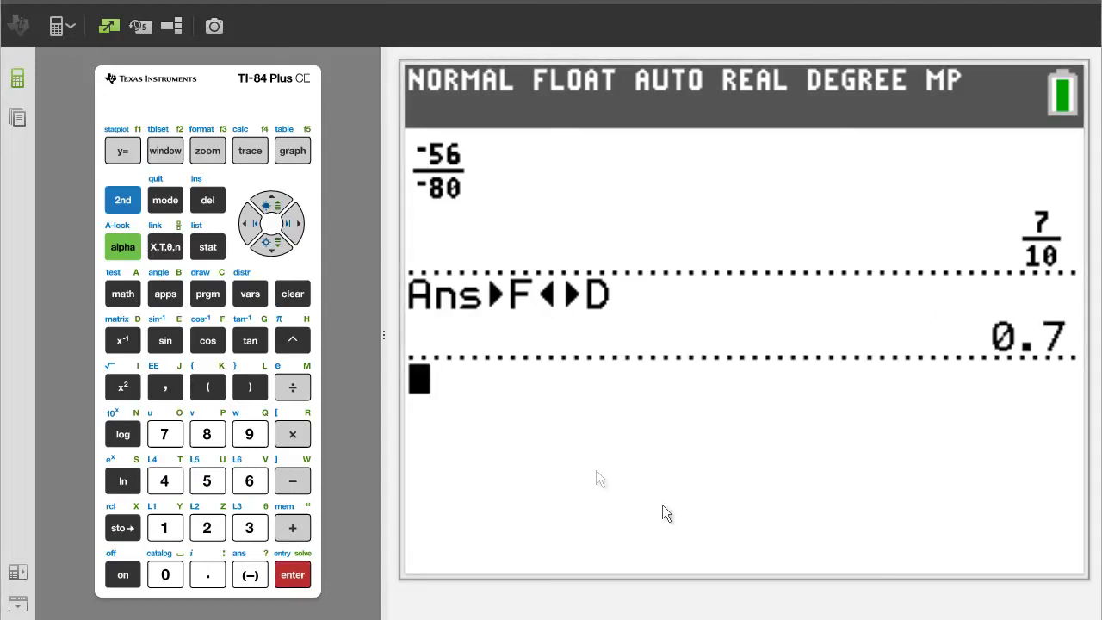
left_click(293, 293)
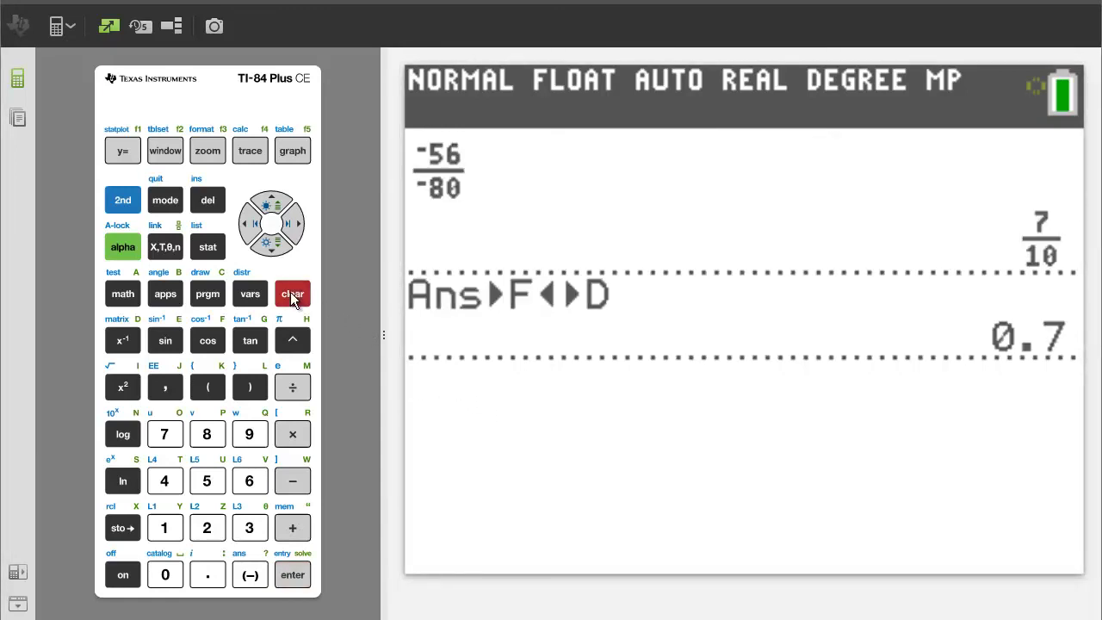